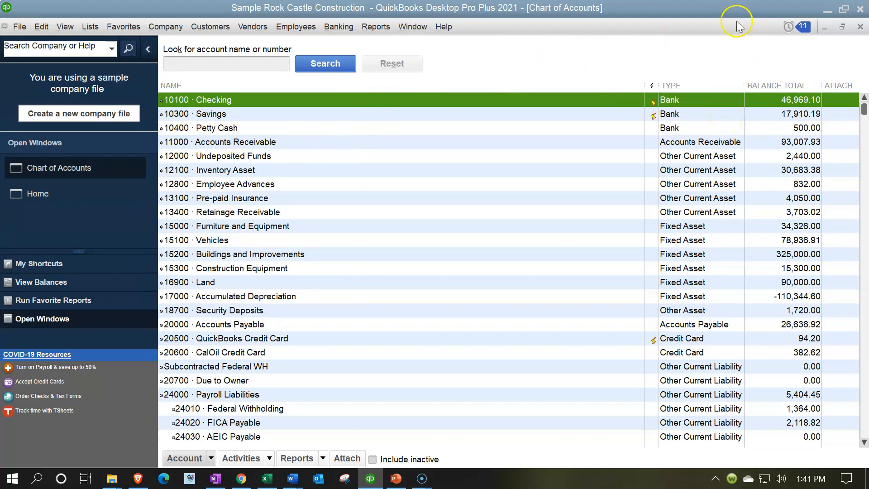
- Minimize the open windows and move the Chart of Accounts.IIF file beside the Account Number folder on the desktop
click(826, 10)
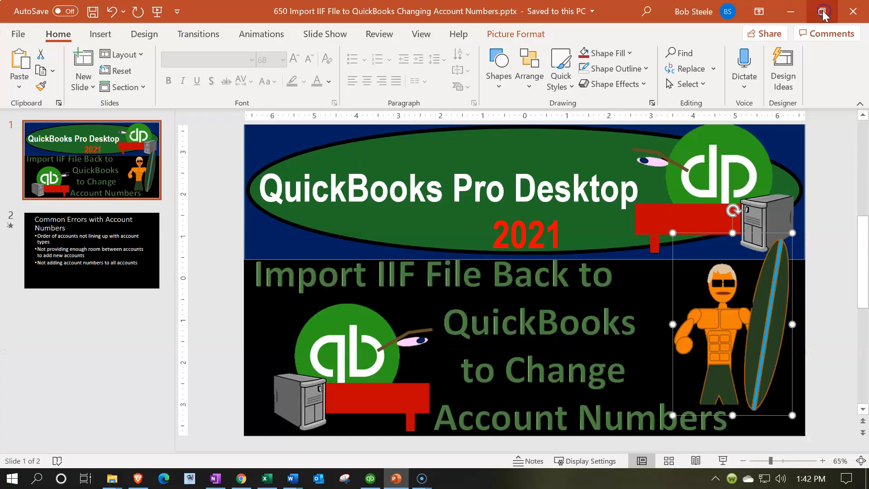
click(791, 12)
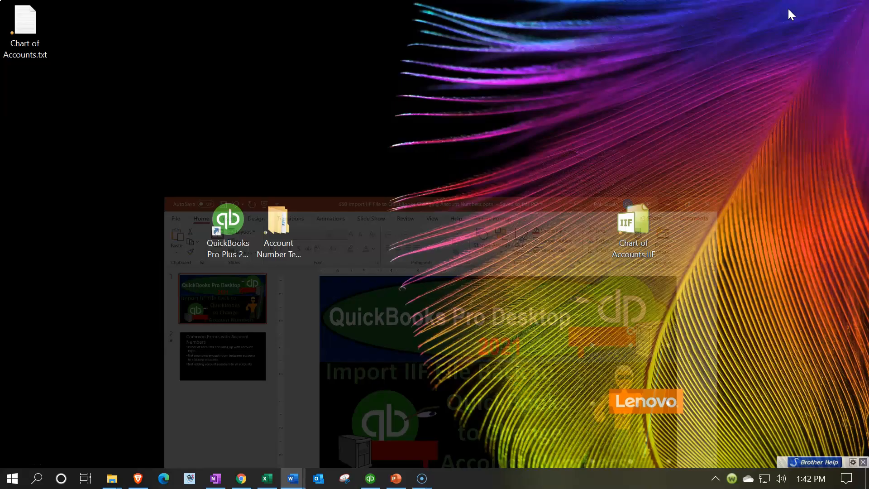
drag(634, 225, 328, 218)
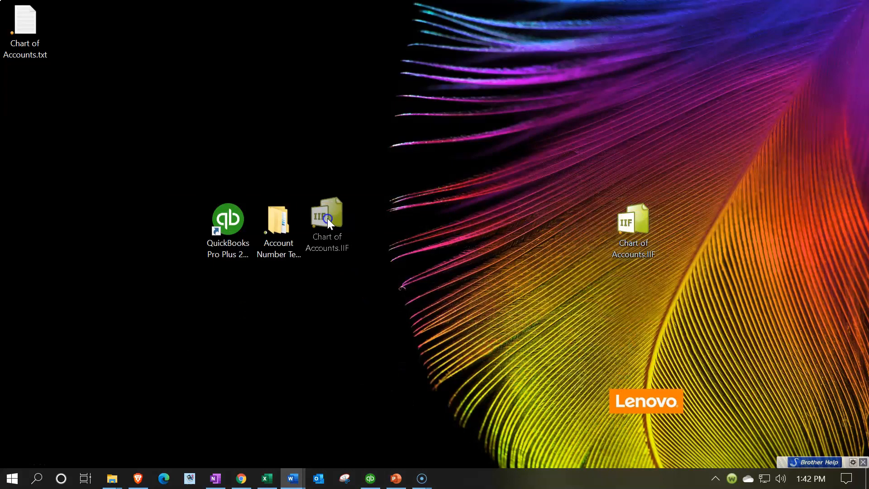
click(236, 240)
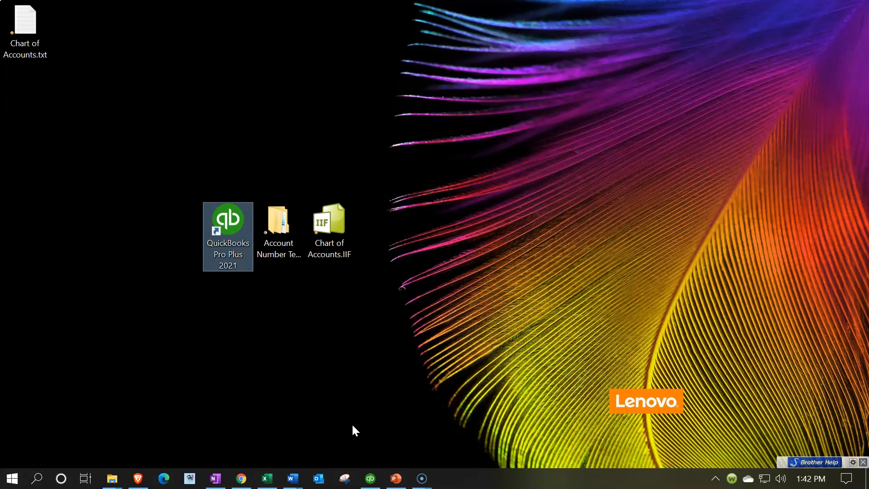
- Switch back to QuickBooks and open the Profit & Loss report from the company and financial reports
click(370, 478)
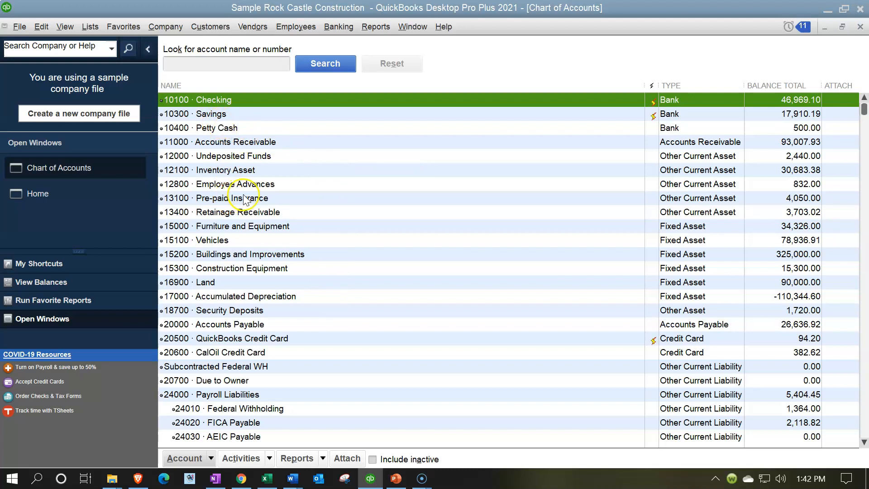
click(376, 27)
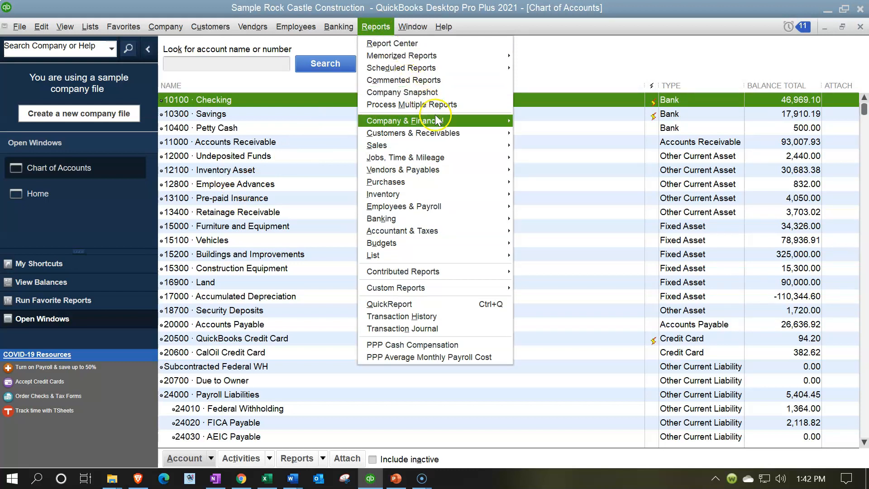
mouse_move(437, 121)
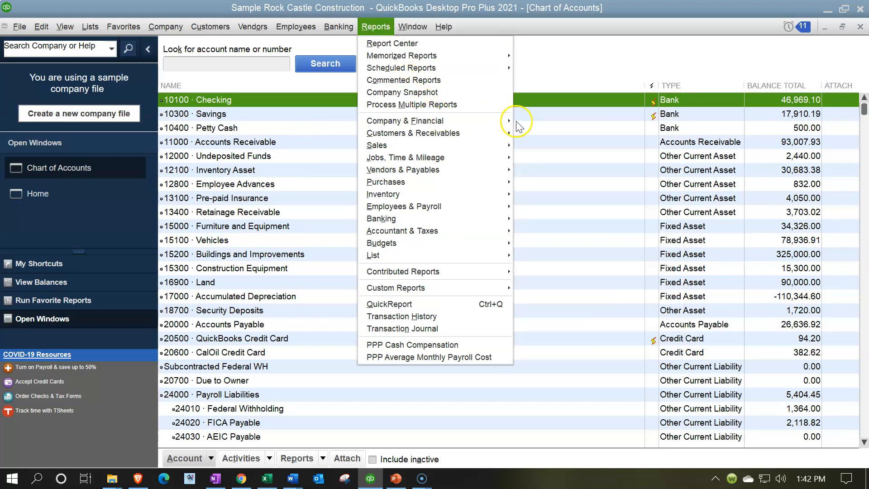
click(521, 121)
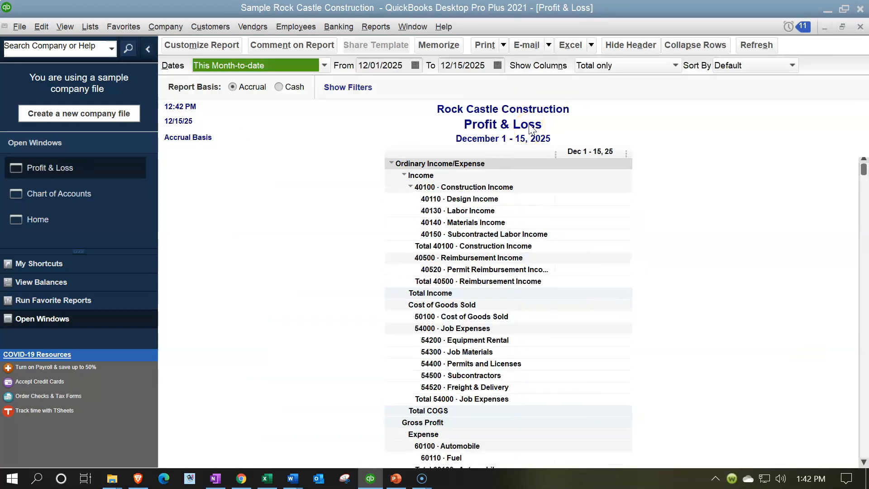
- Set the Profit & Loss report's date range from 01/01/2025 to 12/31/2025
text(010)
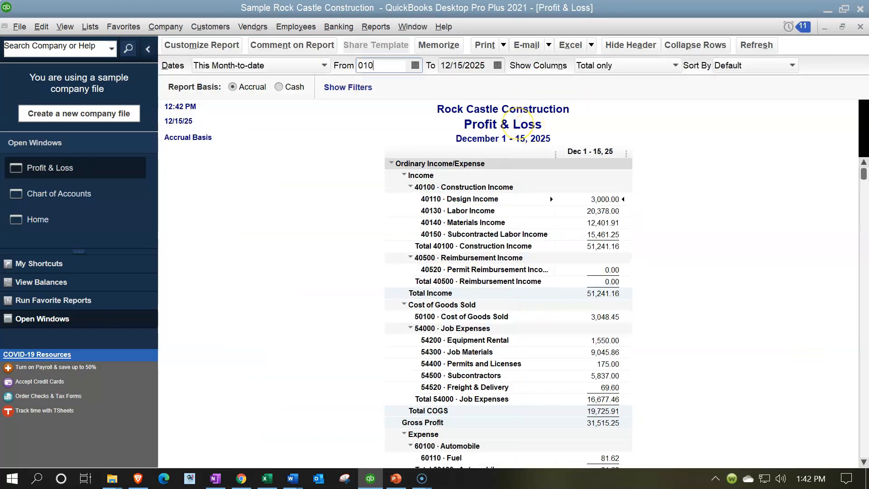
text(1/01/2025)
key(Tab)
text(1)
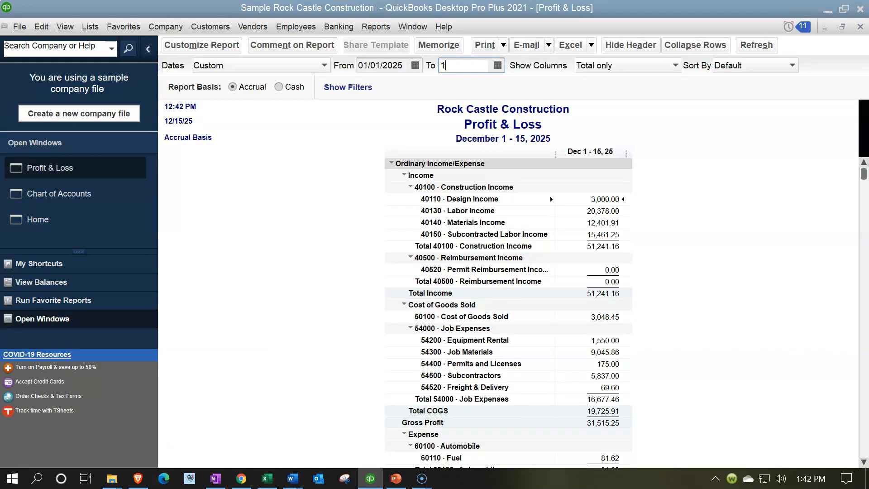
text(2/31/2025)
key(Tab)
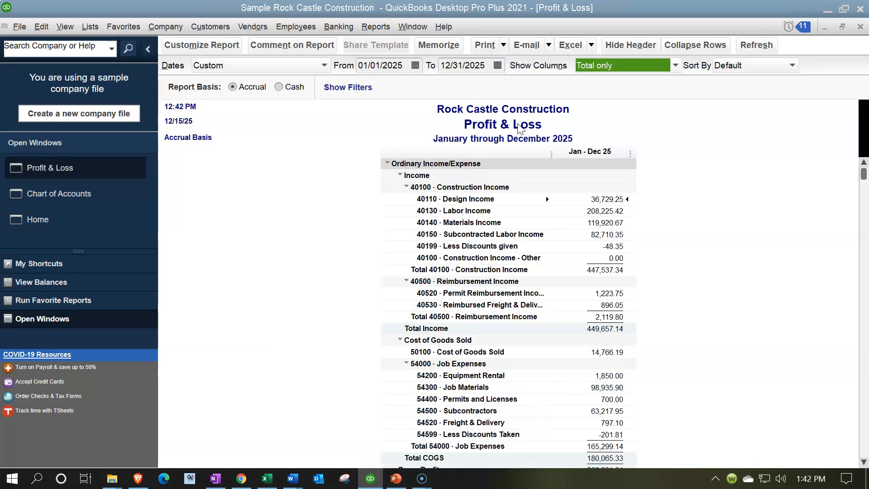
- Close the Home page and tile the Profit & Loss report and Chart of Accounts vertically
click(53, 225)
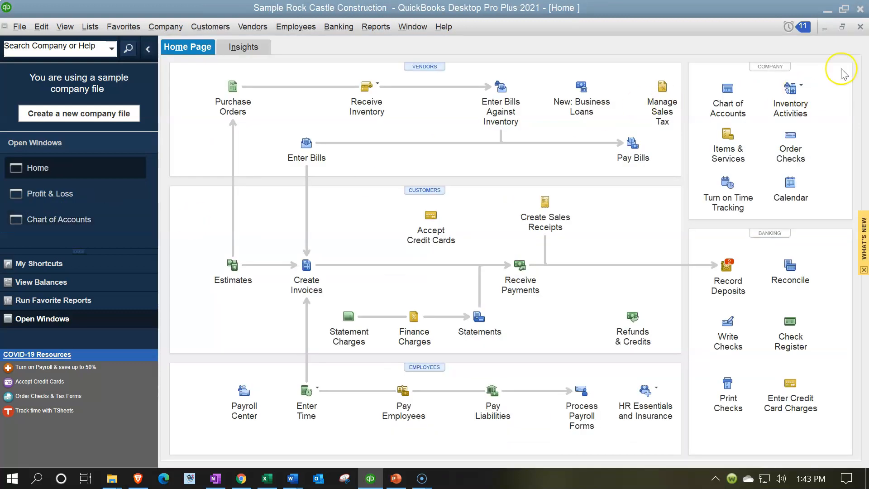
click(862, 27)
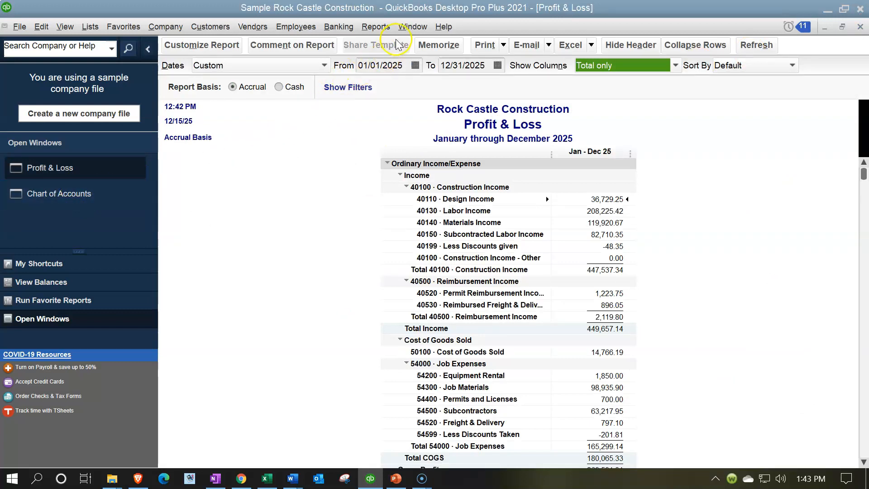
click(383, 27)
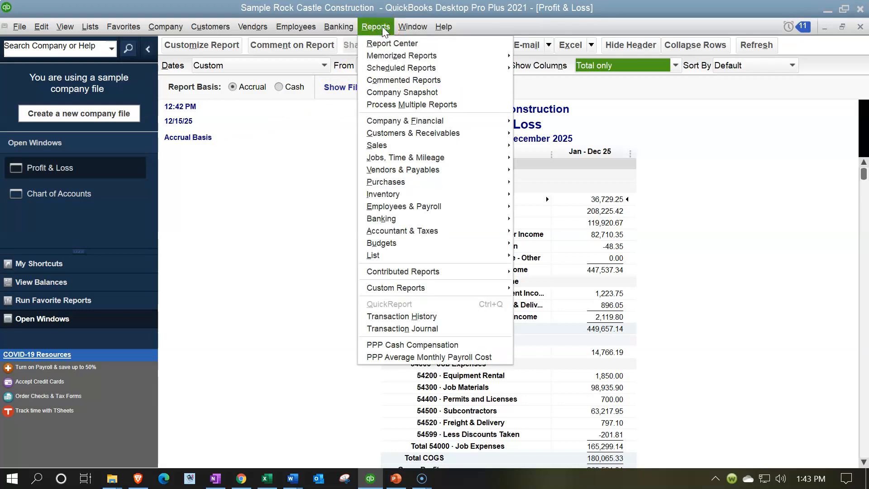
click(410, 27)
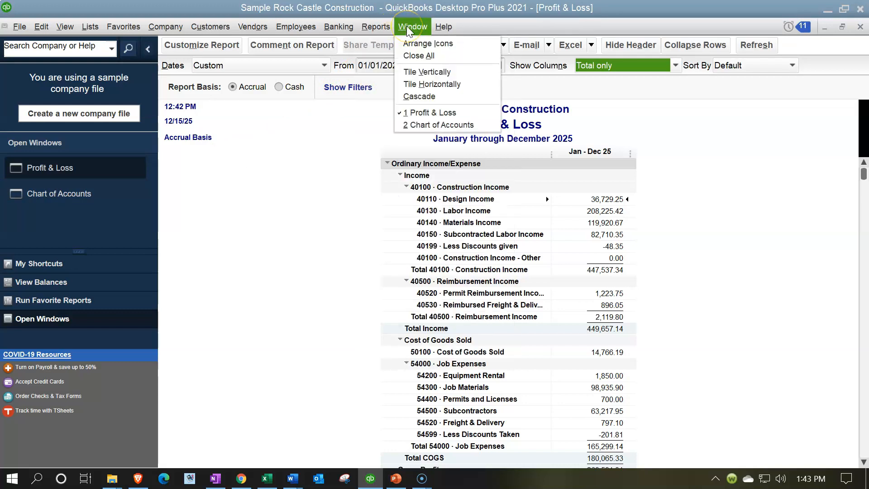
click(454, 72)
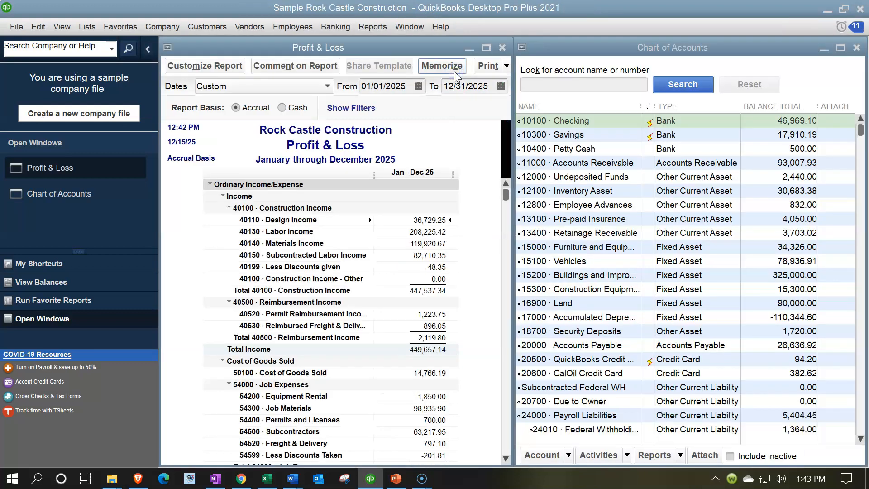
- Collapse the navigation sidebar and tile the two open windows vertically across the freed space
click(148, 49)
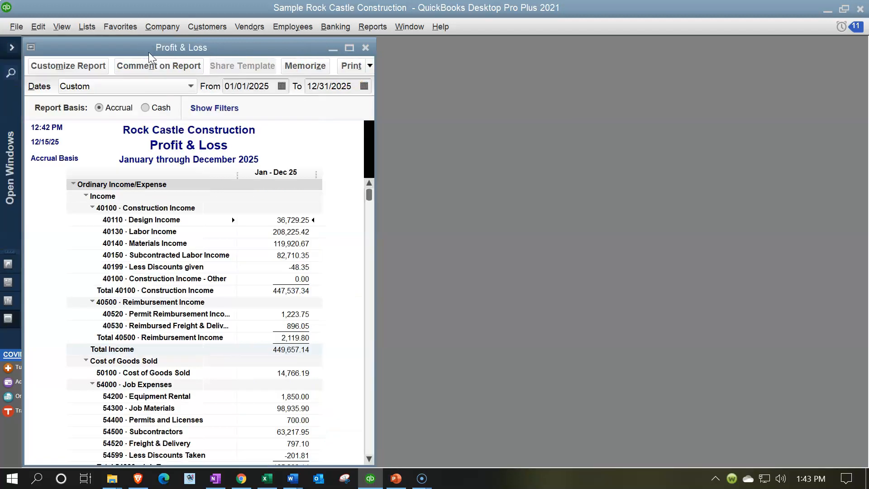
click(405, 33)
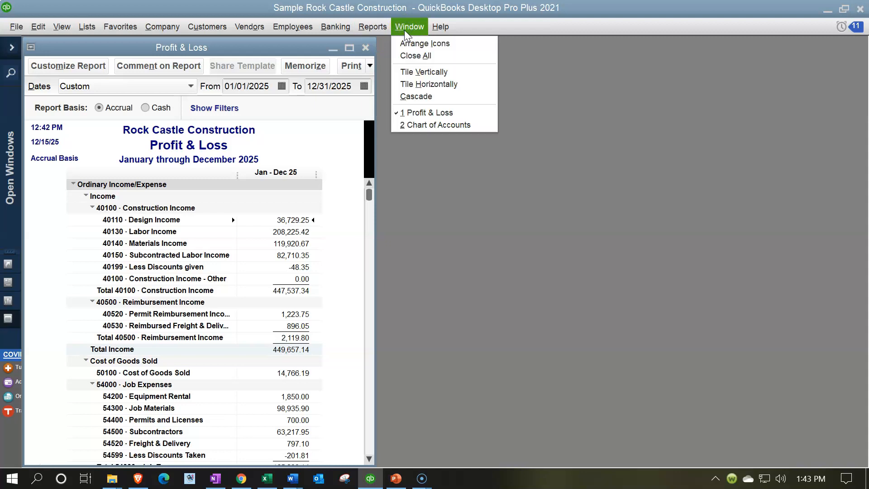
click(416, 72)
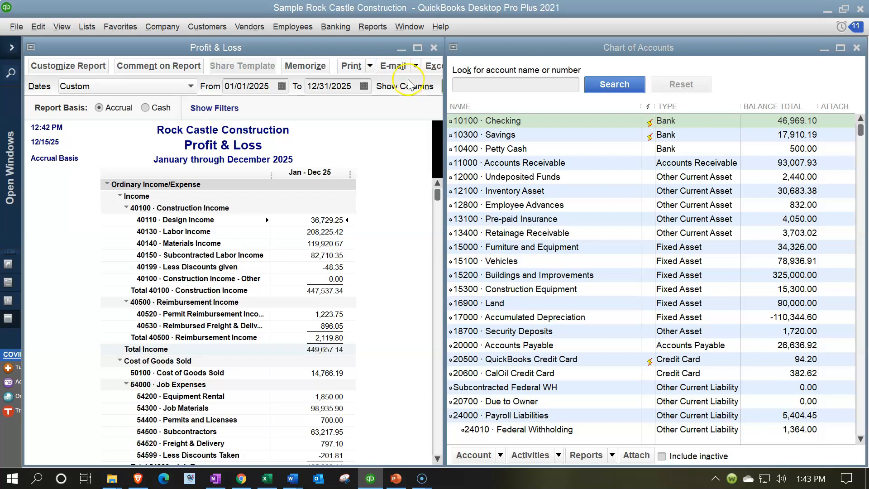
- Start an IIF file import through the utilities, allowing all open windows to close
click(19, 35)
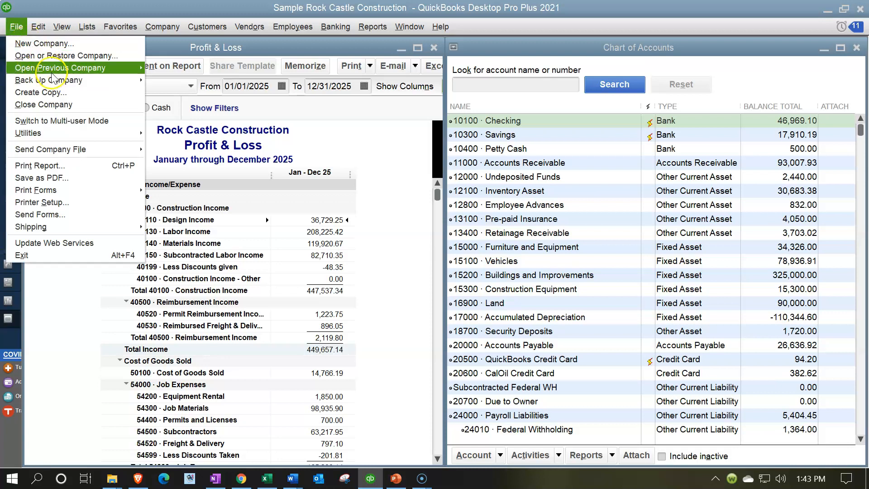
mouse_move(80, 132)
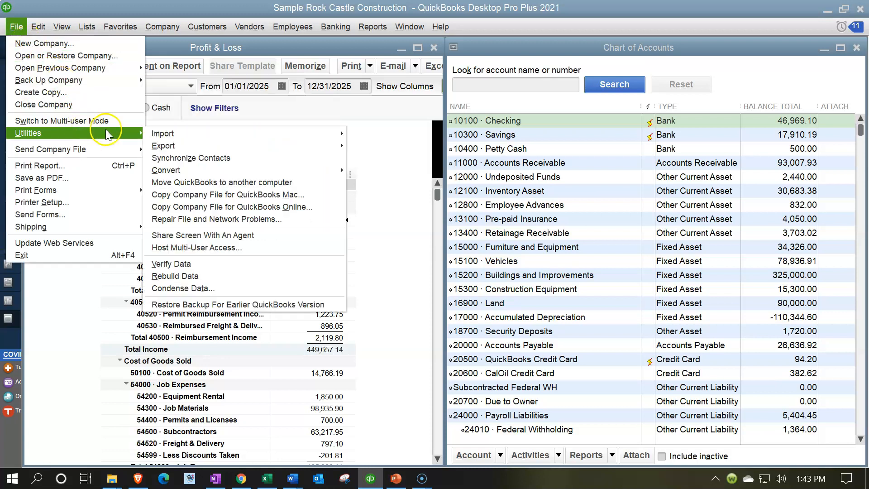
mouse_move(333, 132)
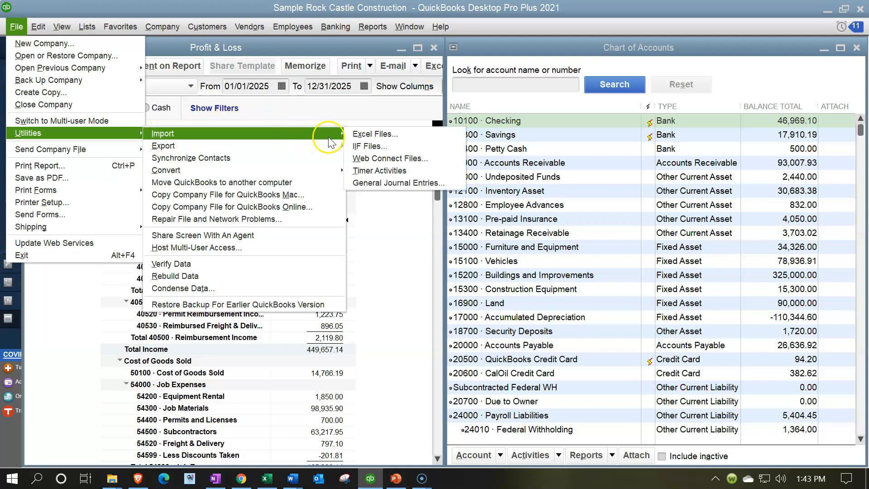
click(405, 145)
click(406, 146)
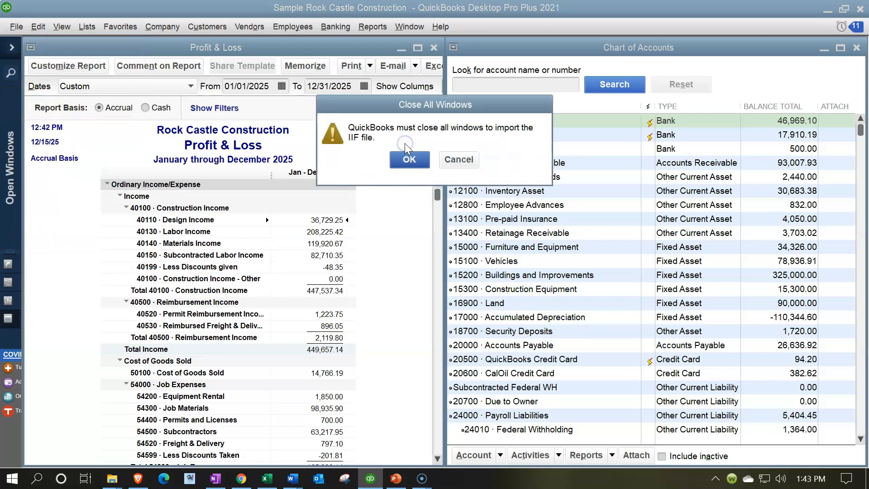
click(408, 160)
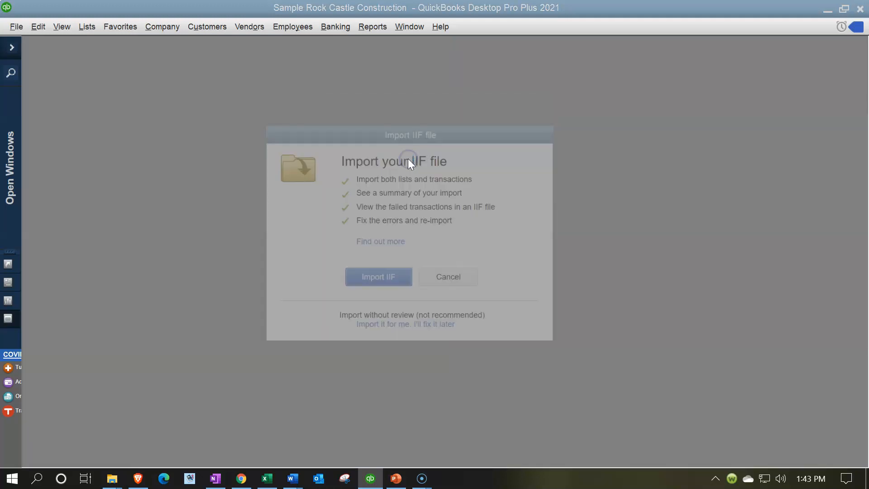
click(393, 288)
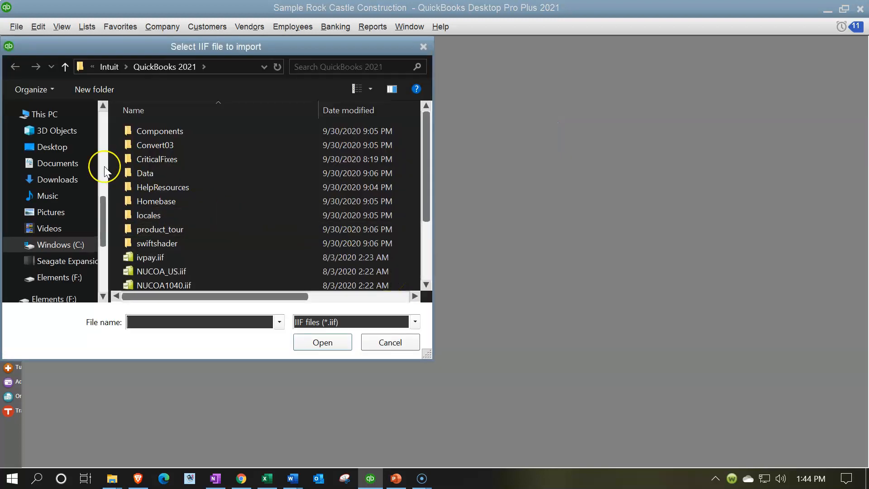
- Choose Chart of Accounts.IIF from the Desktop folder as the file to import
click(47, 147)
scroll(282, 176, down, 2)
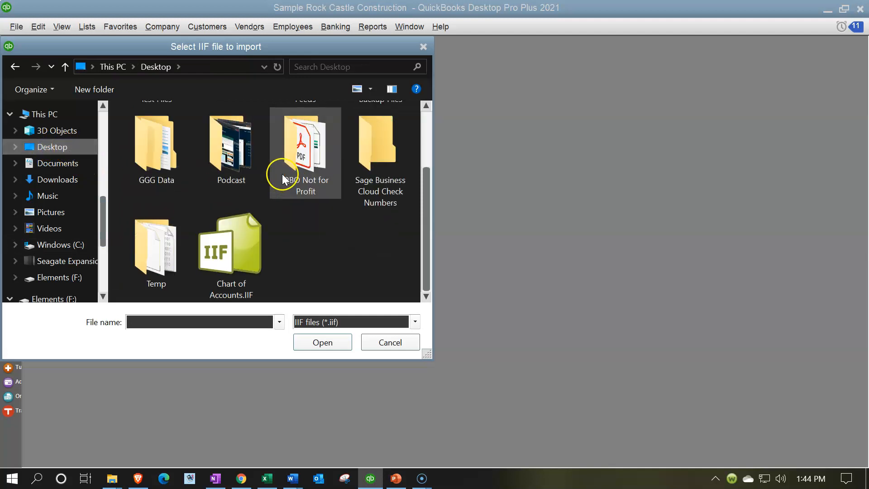
double_click(241, 250)
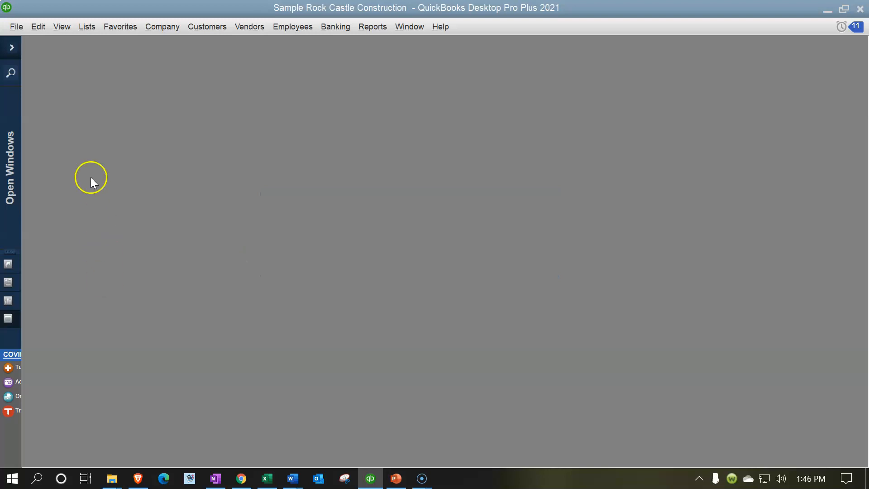
- Expand the navigation sidebar and open the Chart of Accounts list in a maximized window
click(17, 47)
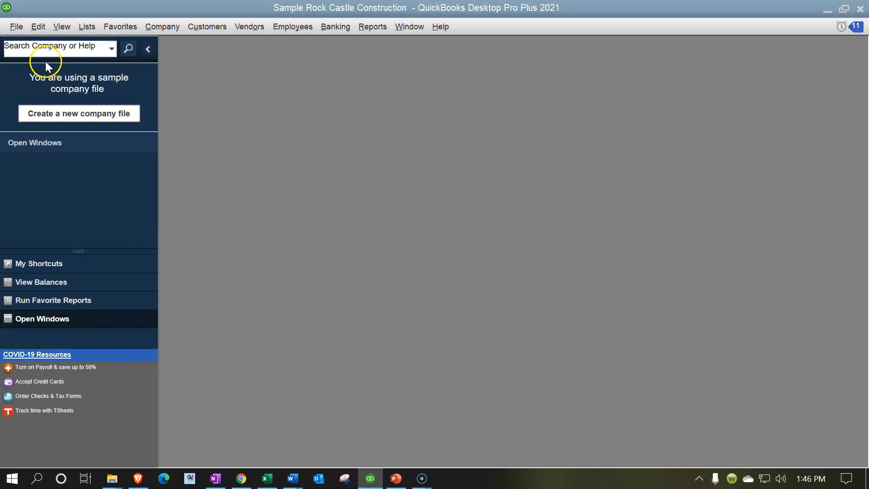
click(85, 27)
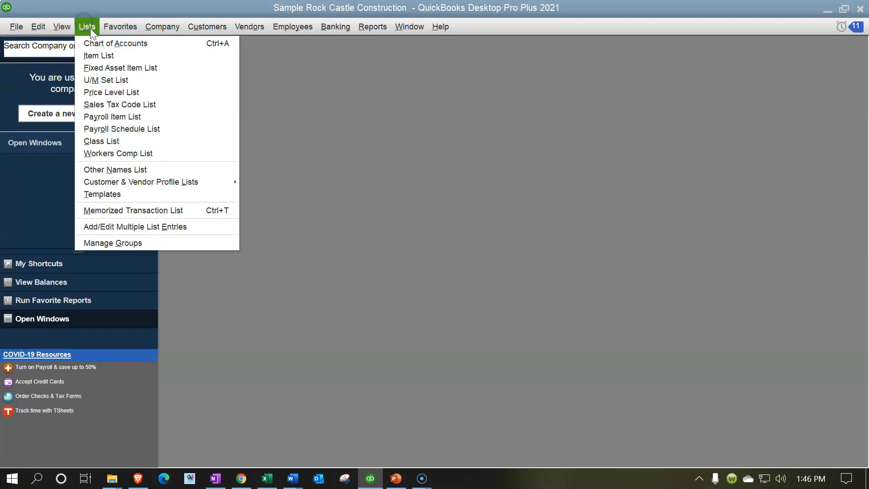
click(102, 48)
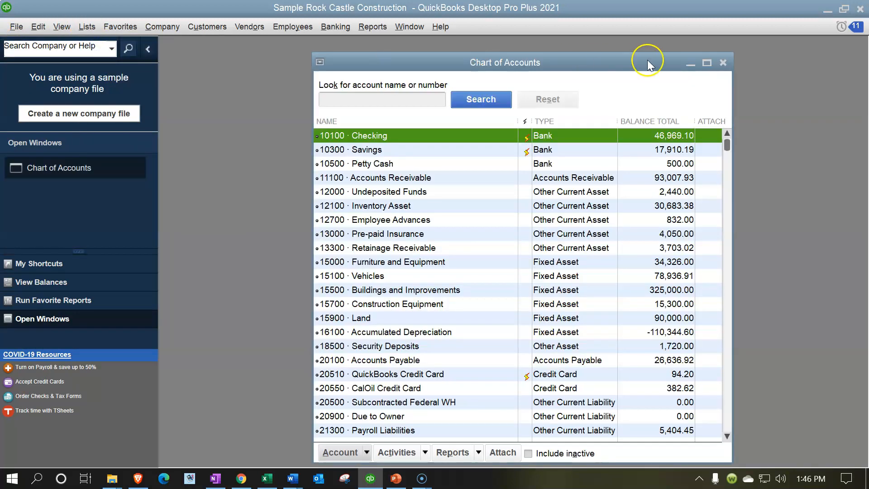
click(708, 62)
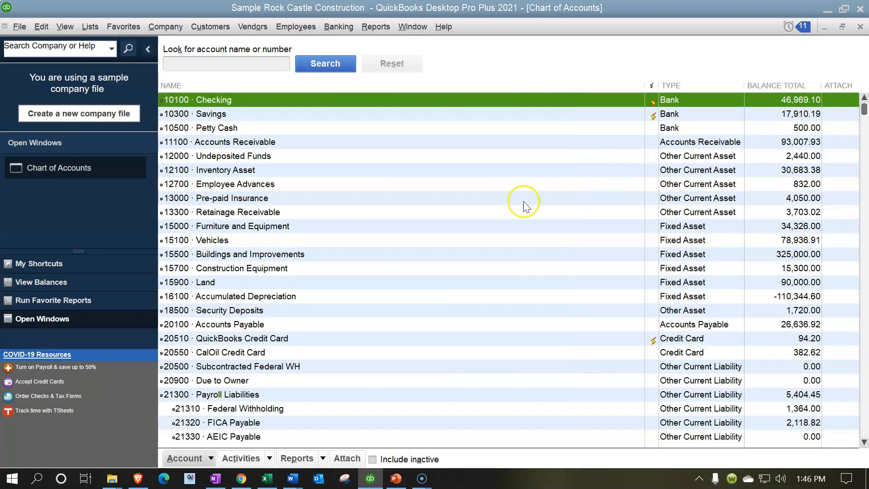
- Review the account numbers in the Chart of Accounts and check the number ranges in Word's Account Numbers.docx
click(226, 113)
click(229, 128)
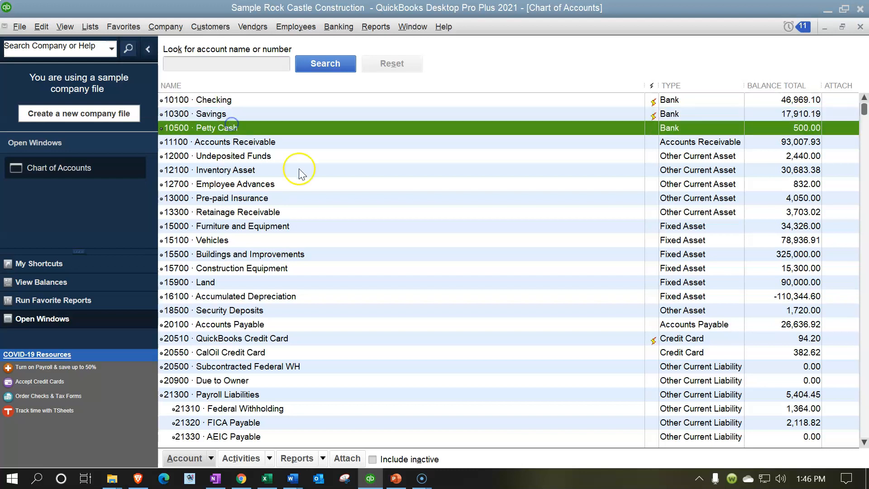
click(278, 158)
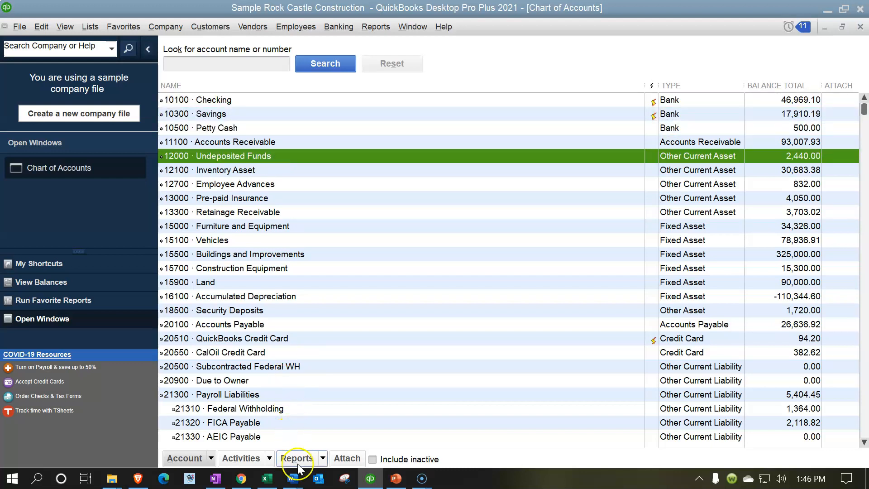
click(294, 480)
click(275, 450)
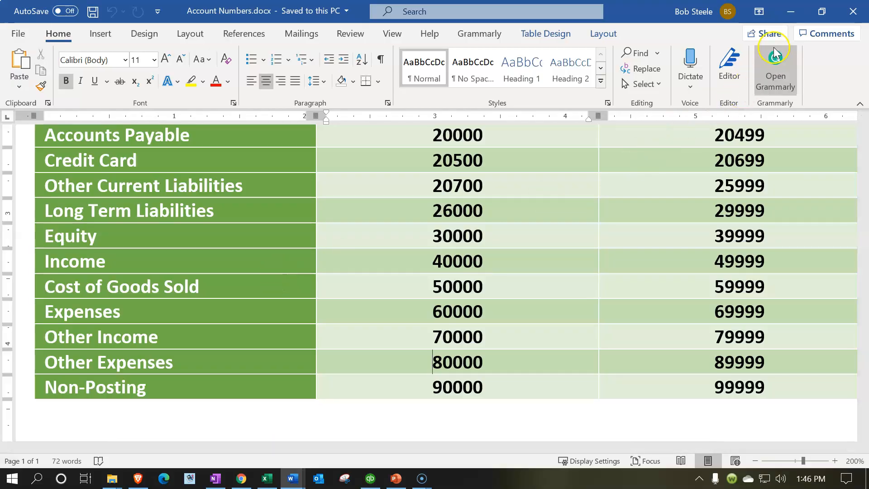
click(791, 11)
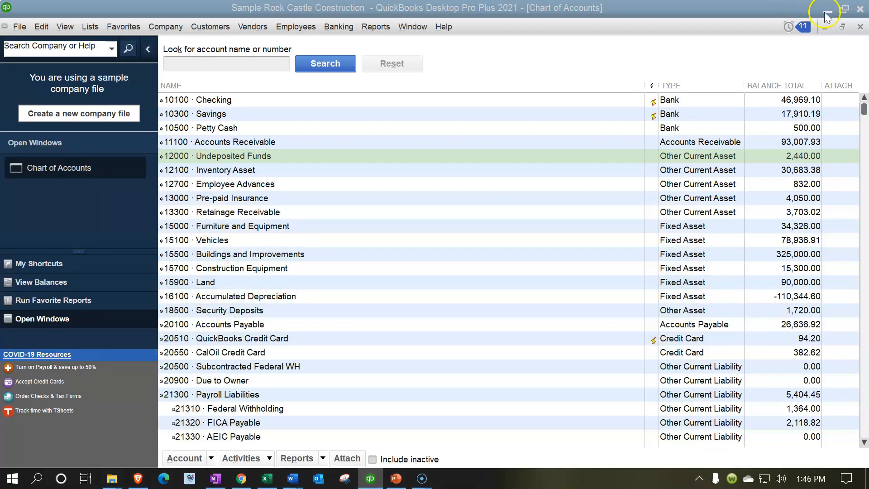
- Minimize the accounting window, switch to Excel and open the Desktop file Chart of Accounts.IIF
click(825, 11)
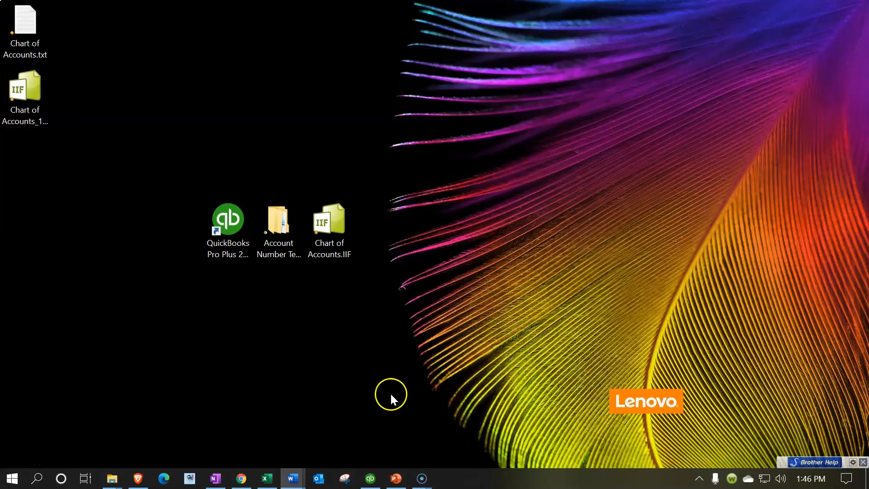
right_click(268, 480)
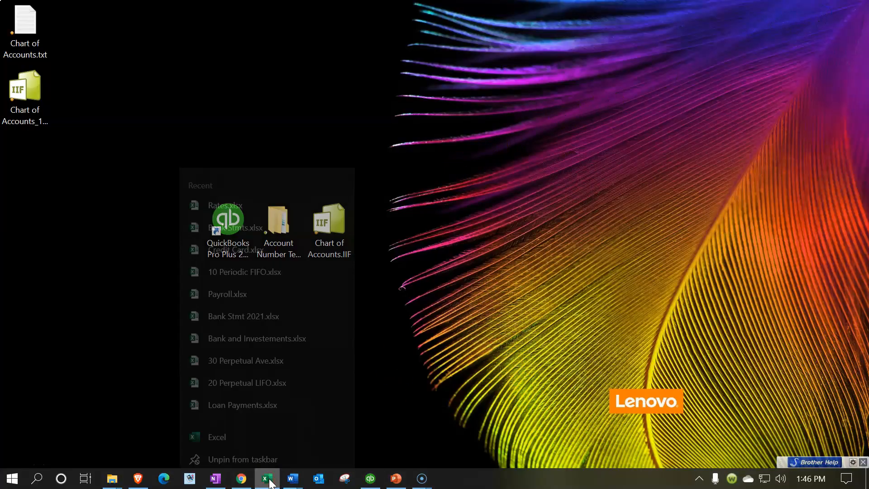
click(239, 408)
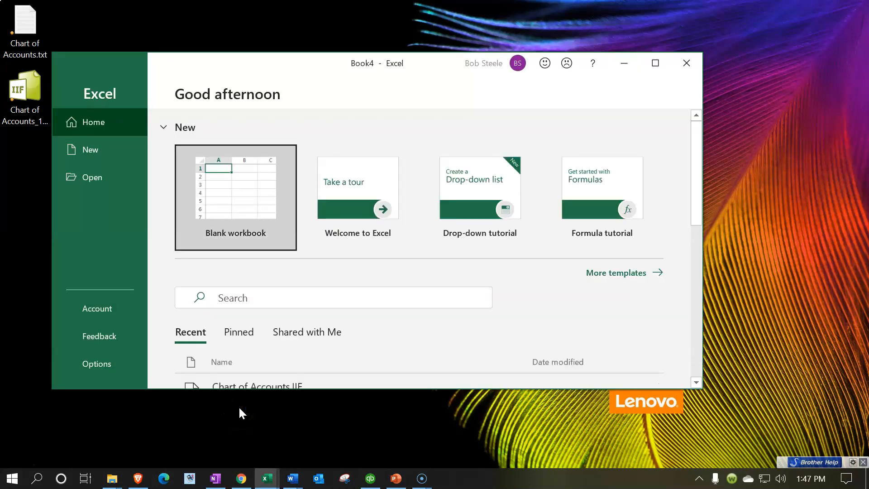
click(243, 190)
drag(447, 68, 10, 175)
click(355, 278)
drag(425, 273, 196, 270)
double_click(318, 239)
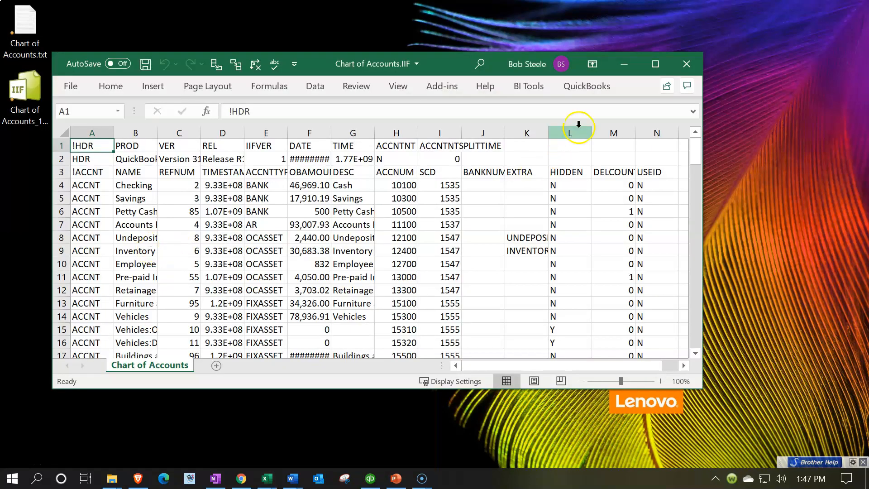
- Arrange the QuickBooks Chart of Accounts and Excel's Chart of Accounts.IIF side by side
click(659, 60)
drag(345, 132, 346, 249)
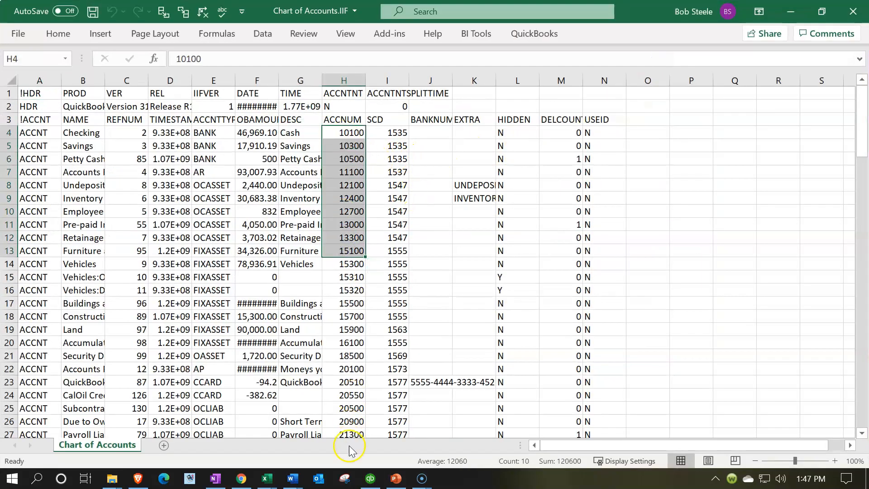
click(371, 479)
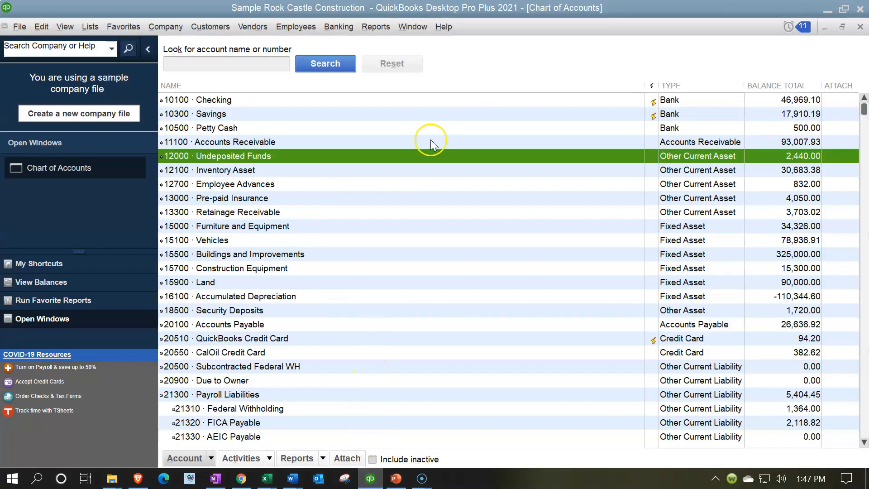
drag(646, 9, 0, 122)
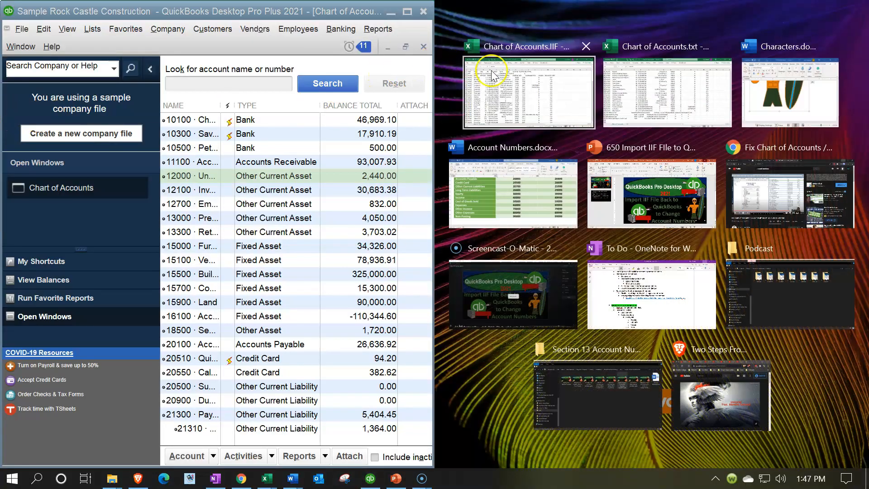
click(530, 93)
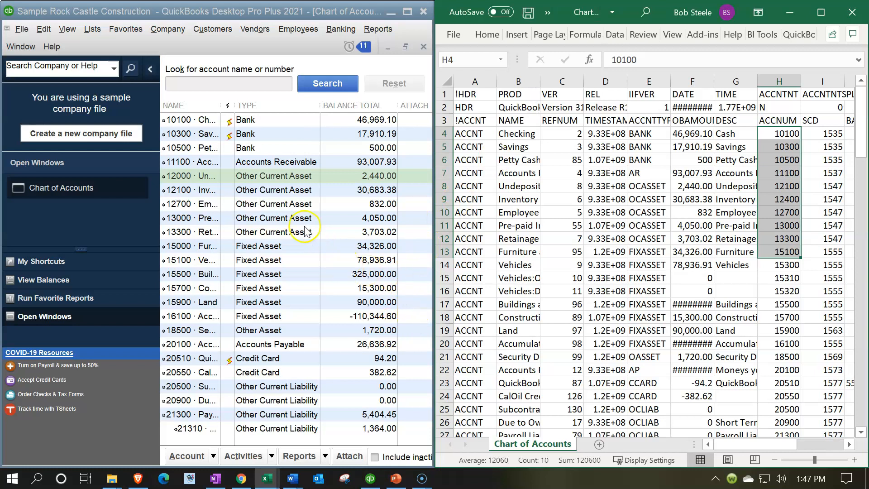
- Compare the account numbers from Checking through Undeposited Funds in both lists, widening the QuickBooks name column
click(643, 160)
click(775, 135)
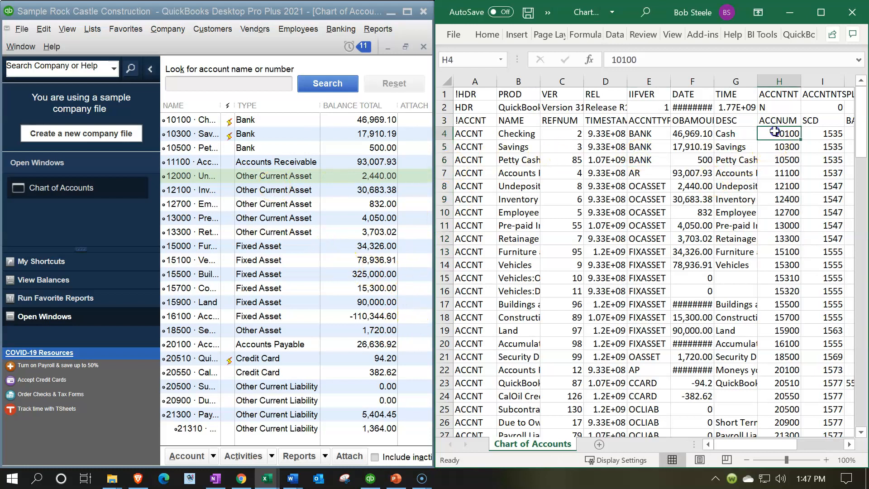
key(Down)
key(Down)
key(Down)
key(Down)
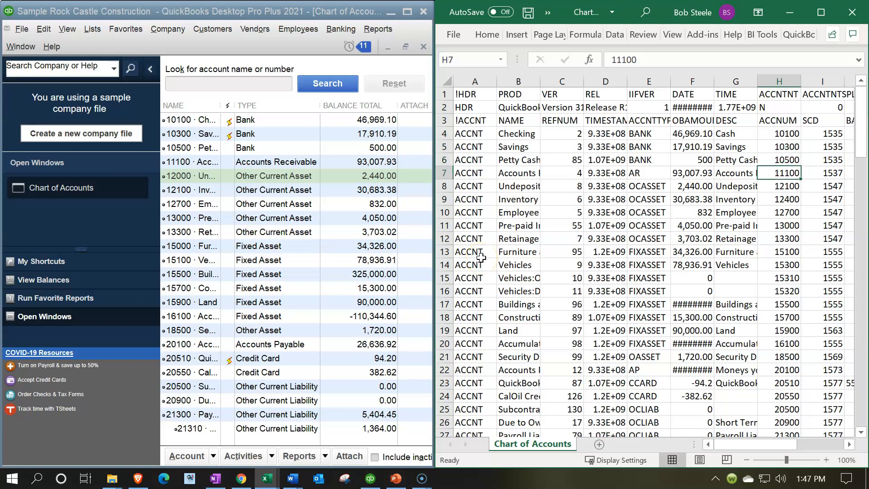
key(Down)
key(Down)
drag(221, 106, 268, 108)
click(810, 184)
click(798, 183)
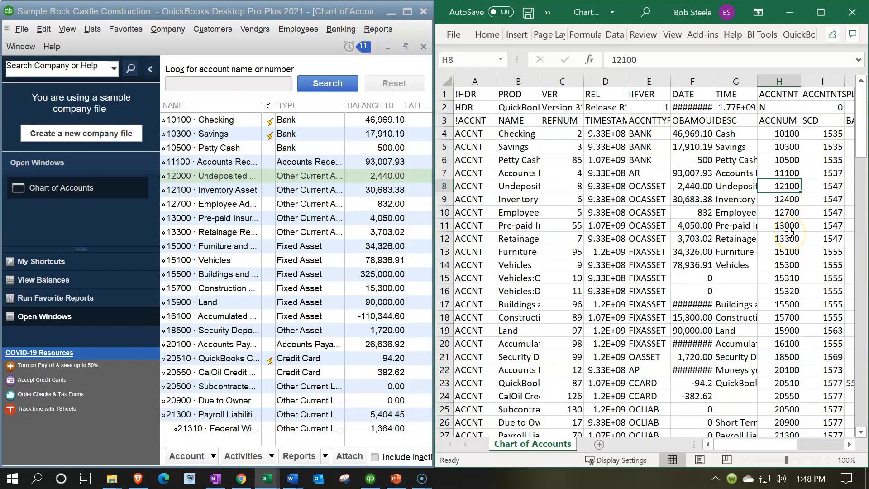
- Try to change the Undeposited Funds account number to 12100 in QuickBooks, and close the account without saving
click(189, 176)
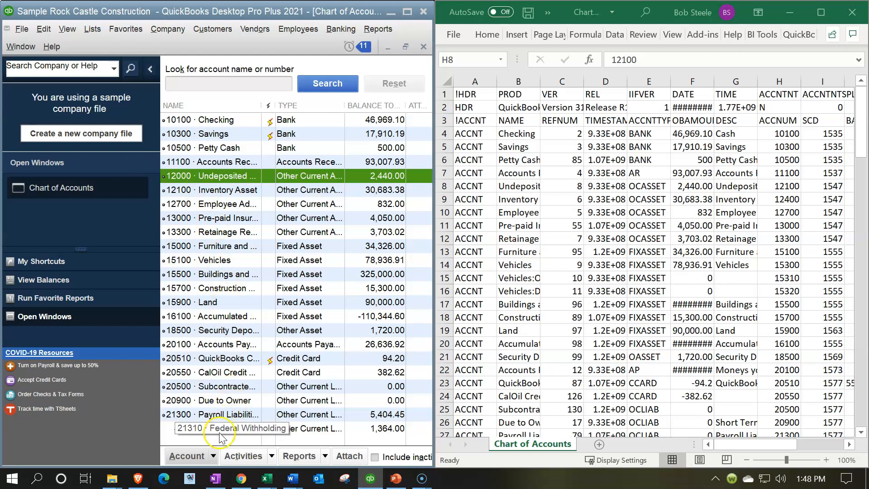
click(213, 457)
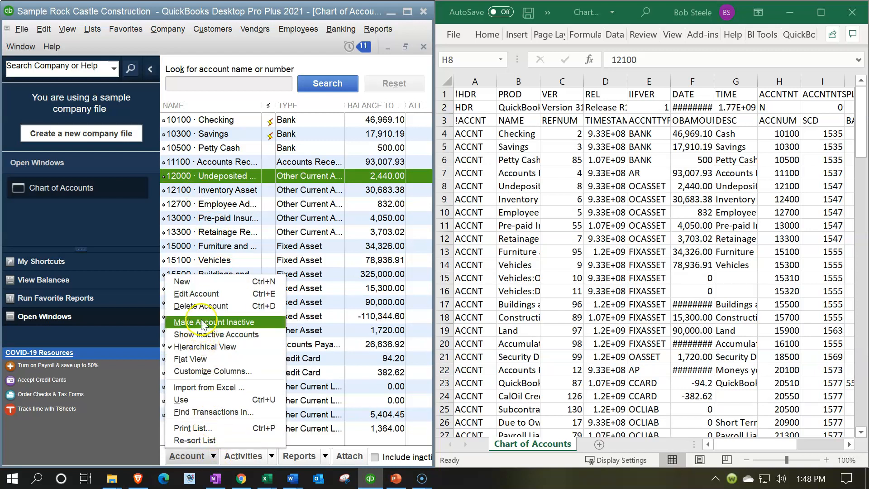
click(202, 298)
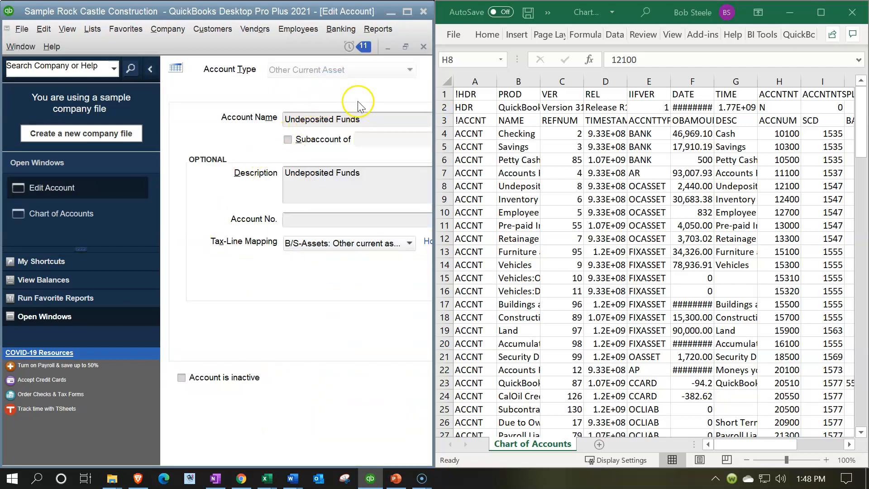
click(407, 12)
click(579, 52)
text(12000)
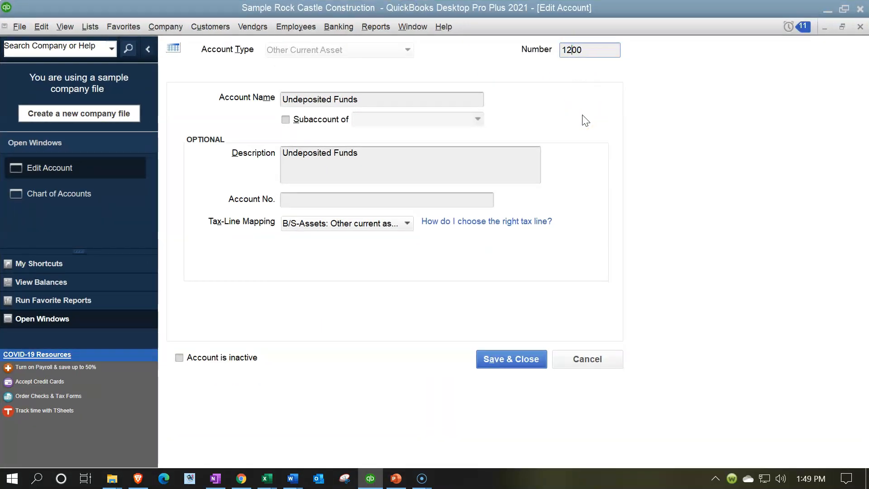
click(528, 359)
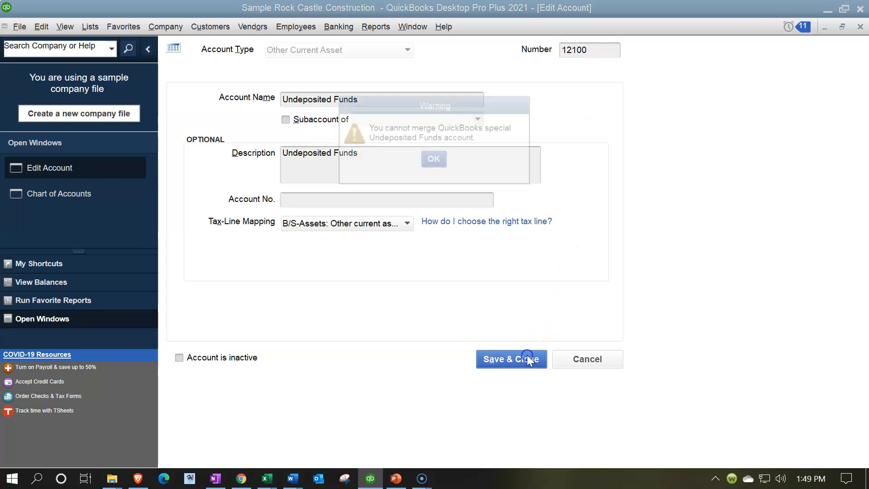
click(443, 162)
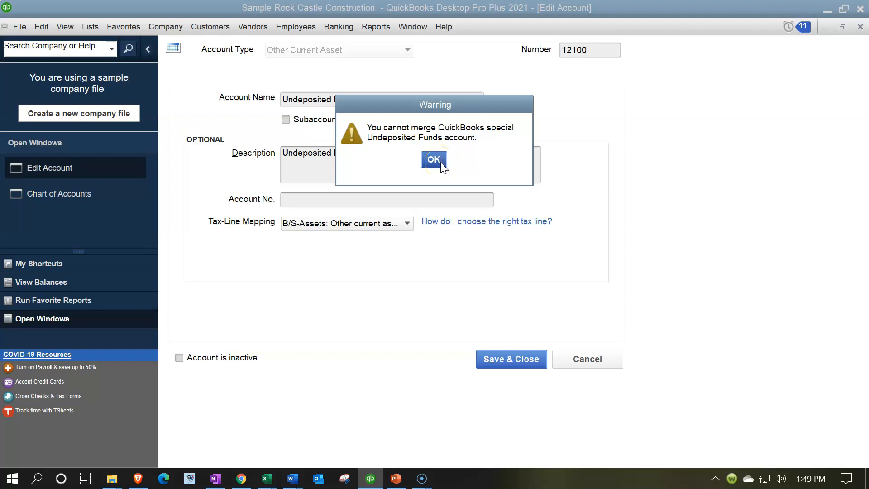
click(443, 162)
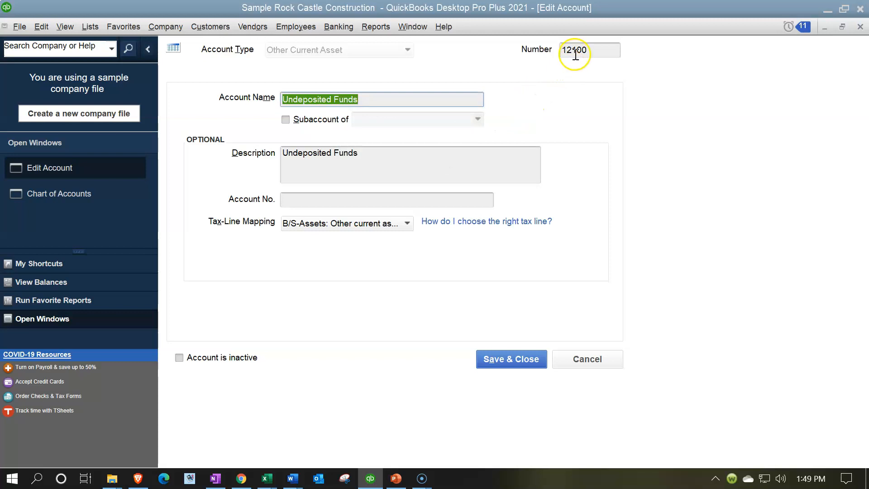
click(860, 27)
click(447, 150)
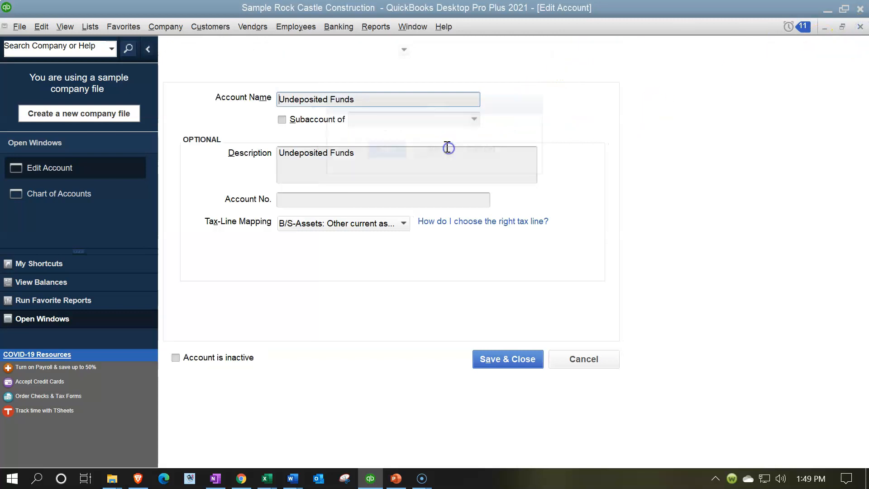
- Restore the side-by-side view and compare the account numbers from Undeposited Funds through Vehicles in both lists
drag(665, 9, 11, 240)
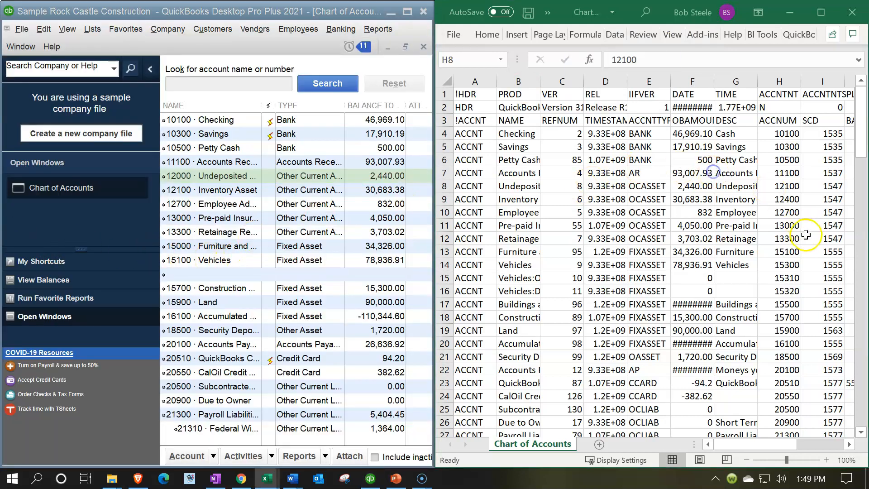
click(779, 189)
key(Down)
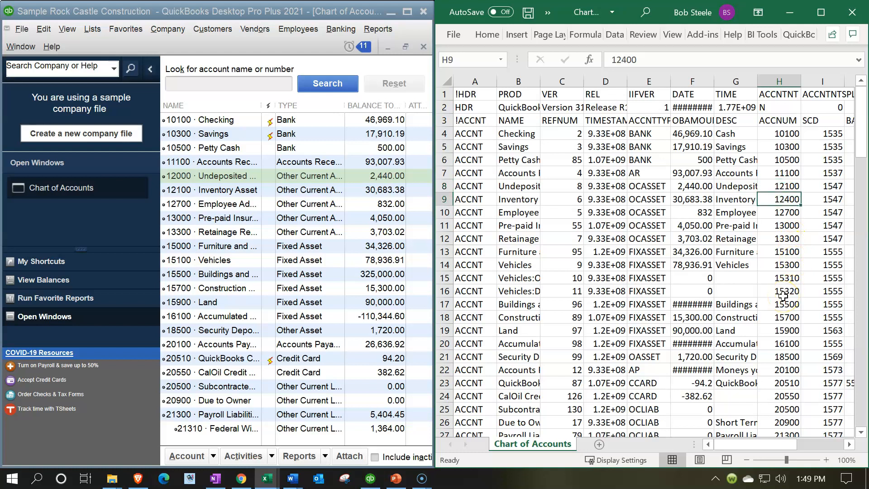
click(221, 193)
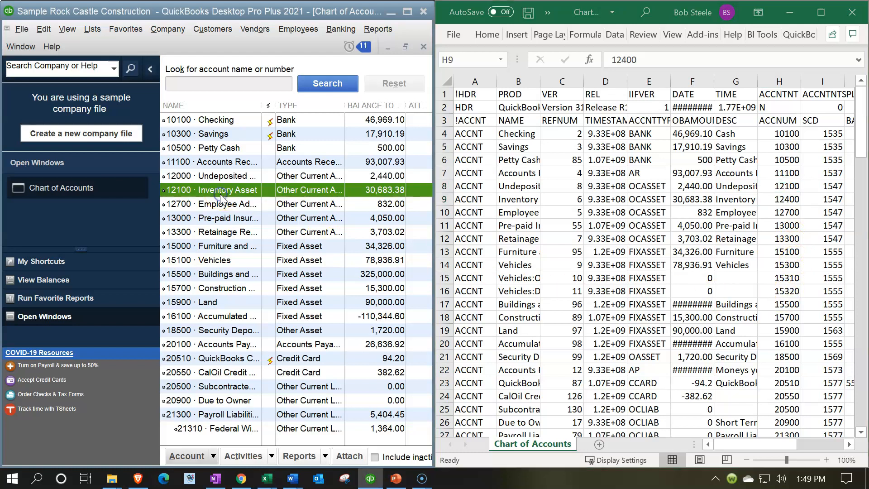
click(794, 202)
key(Down)
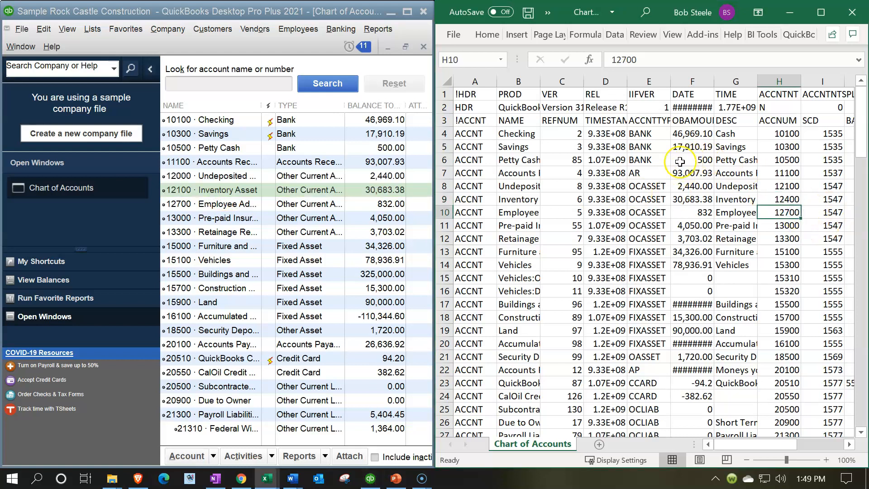
key(Down)
key(Down)
key(Down)
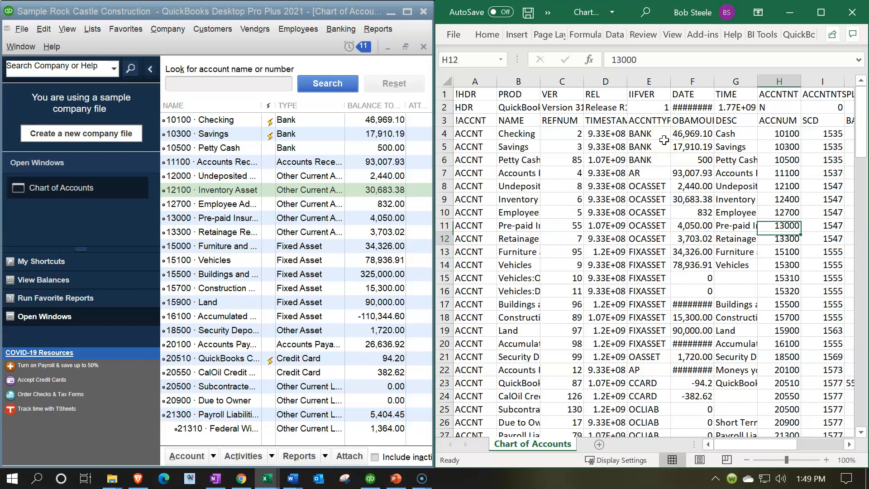
key(Down)
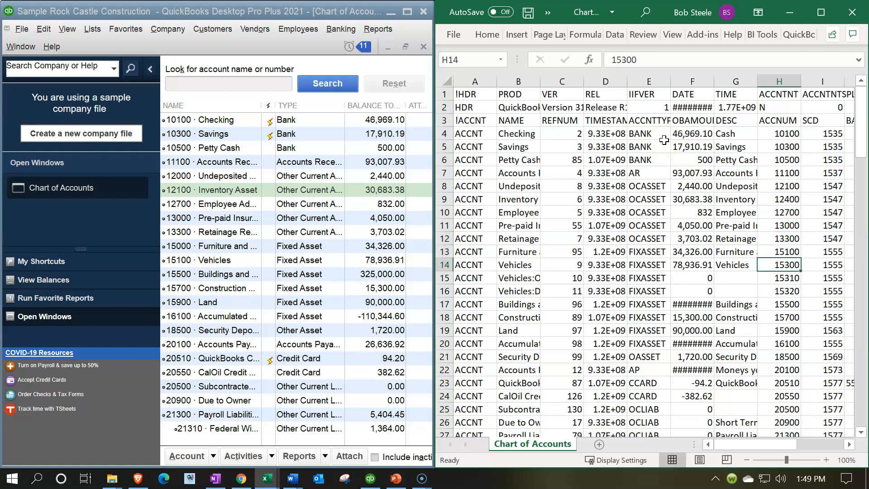
key(Down)
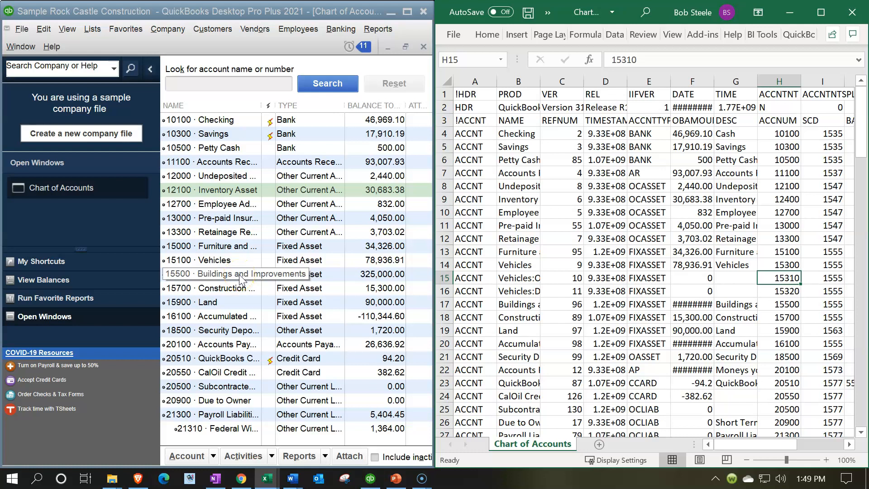
- Include inactive accounts in the QuickBooks list to check the Vehicles subaccounts from the sheet, and hide them again
click(697, 279)
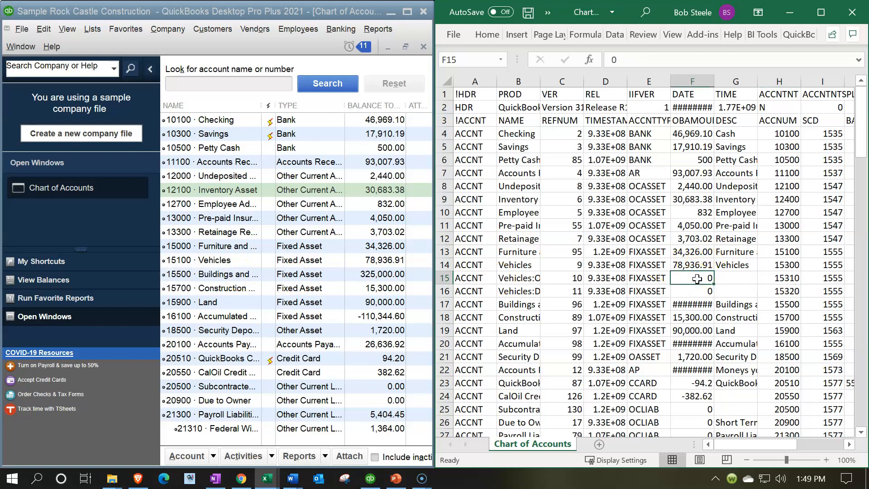
scroll(697, 278, down, 1)
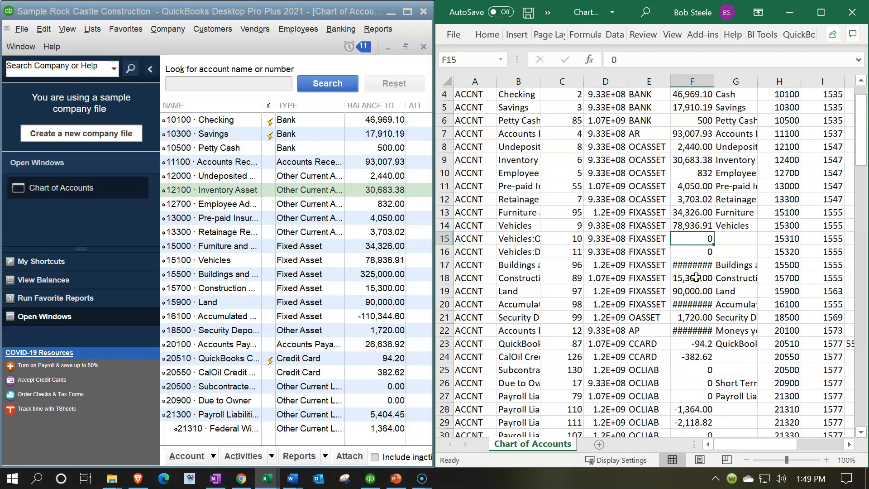
scroll(696, 277, down, 1)
click(389, 424)
click(407, 11)
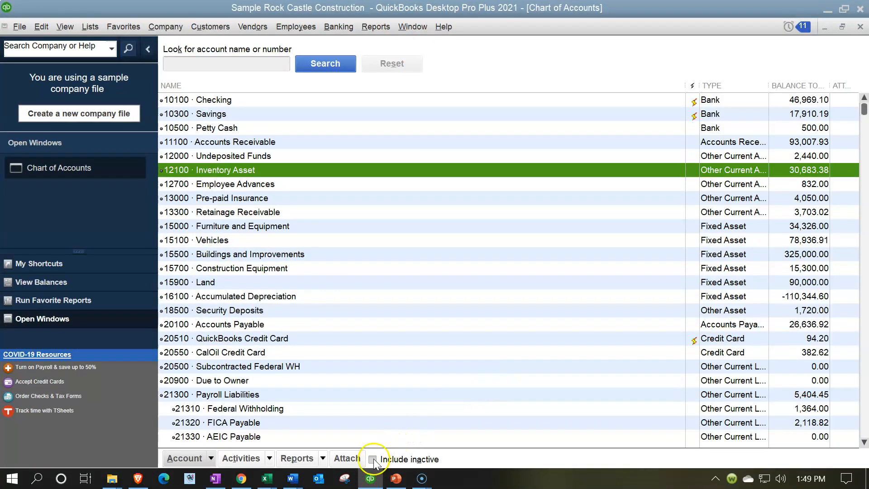
click(372, 459)
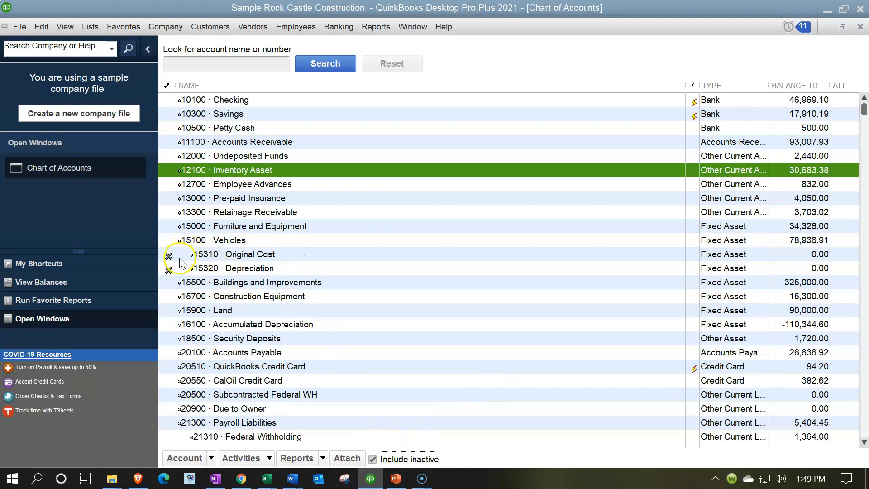
click(372, 459)
- Return to the side-by-side view and compare the account numbers from the Vehicles subaccounts through QuickBooks Credit Card
drag(669, 17, 4, 269)
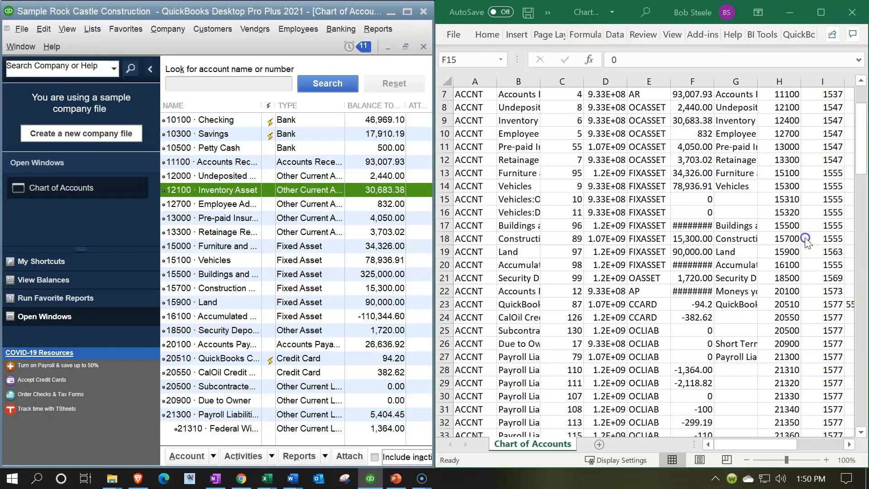
click(788, 200)
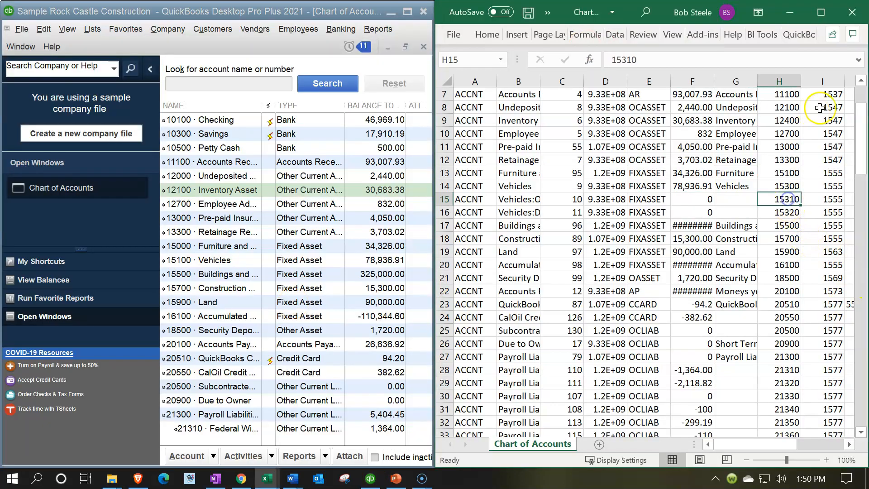
key(Down)
key(Down)
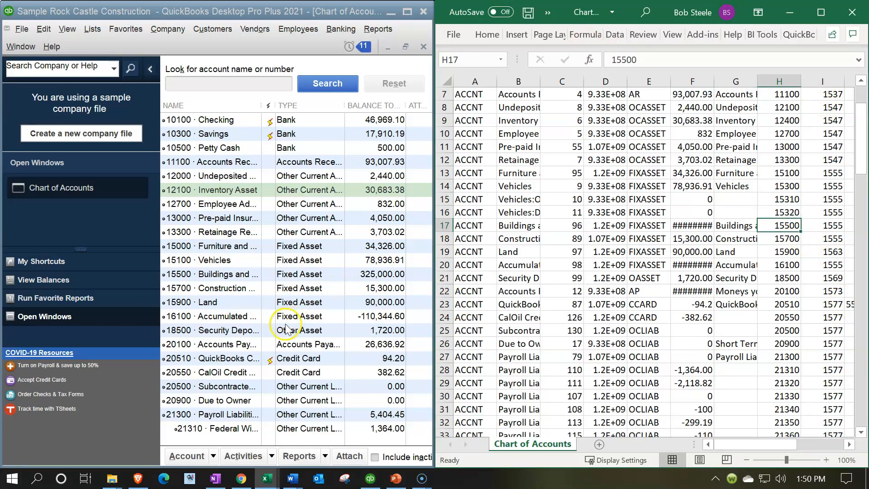
scroll(281, 324, down, 1)
click(192, 235)
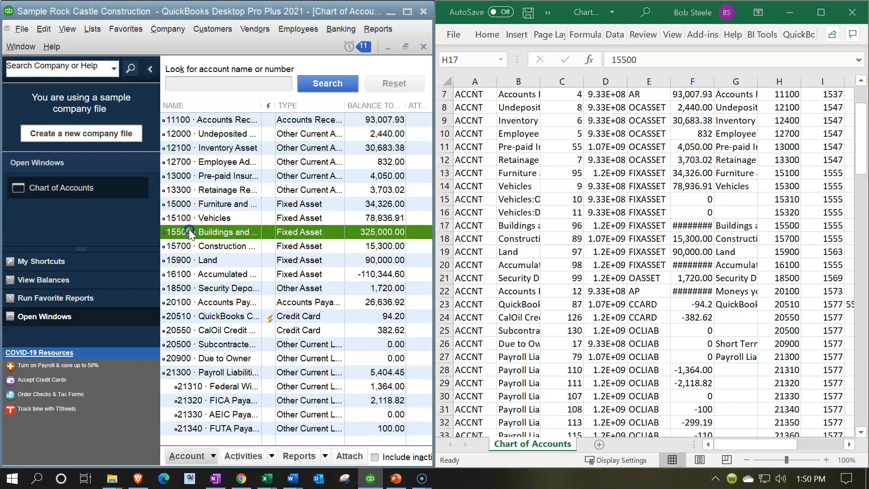
click(770, 223)
key(Down)
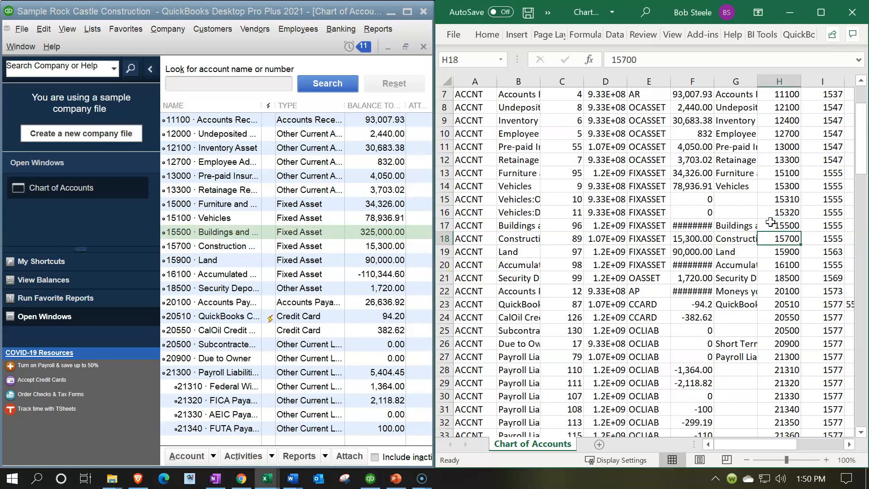
key(Down)
key(Down)
key(Down)
key(Down)
key(Down)
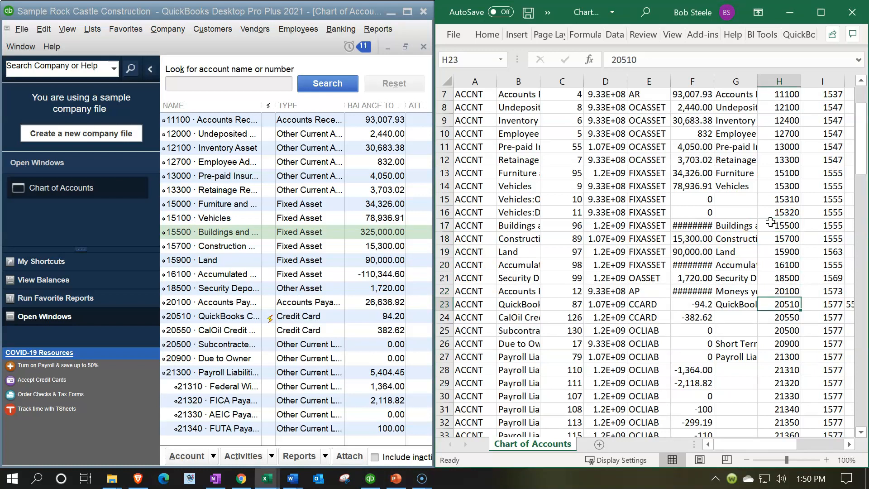
- Compare the liability account numbers in both lists, and enlarge the QuickBooks Chart of Accounts to full screen
scroll(765, 253, down, 1)
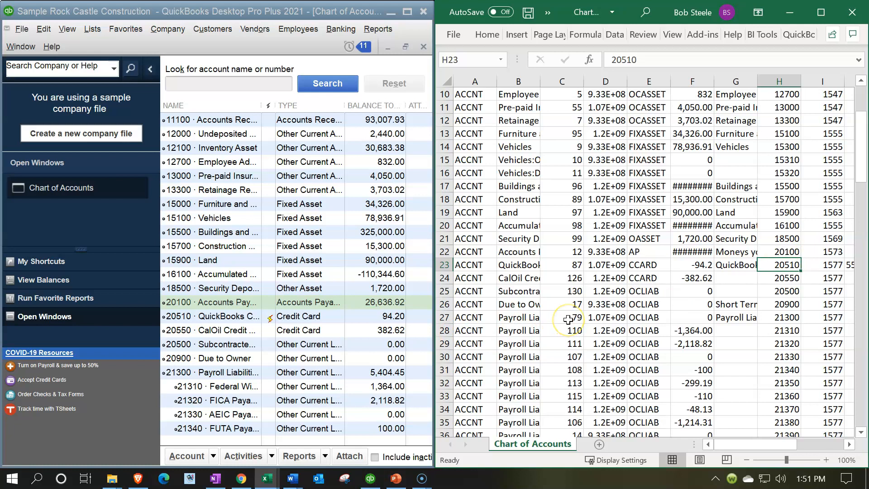
scroll(349, 358, down, 3)
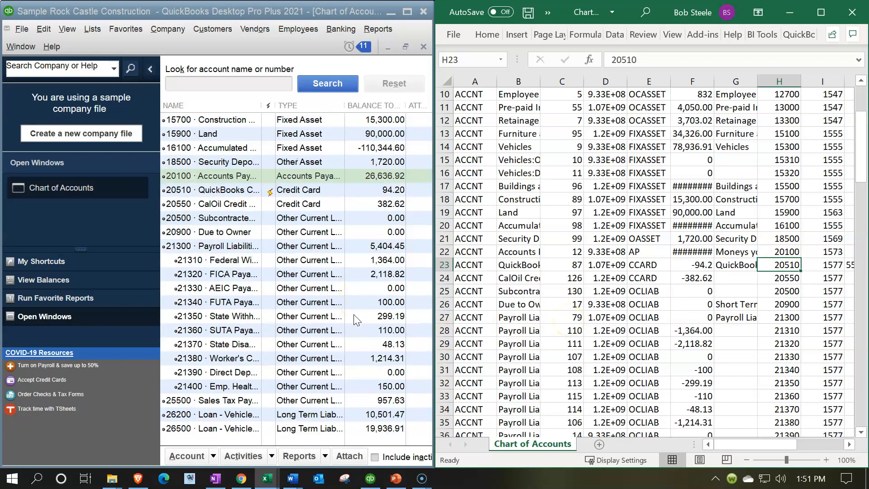
click(406, 12)
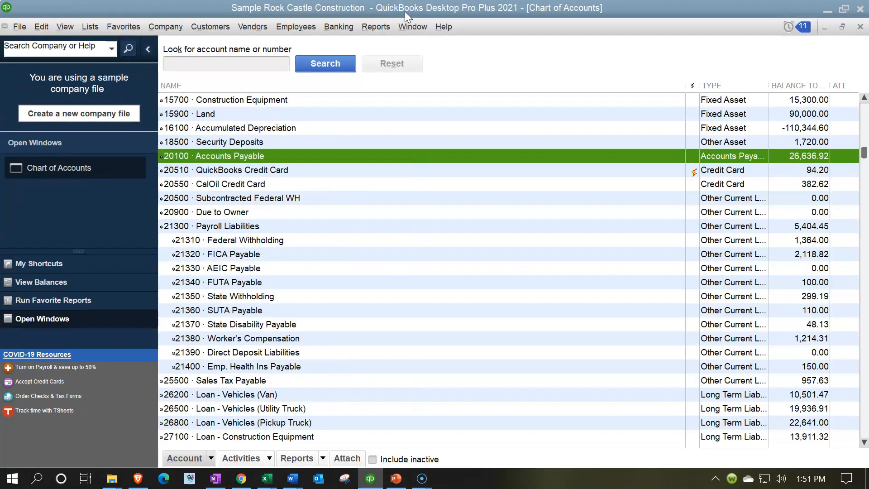
scroll(370, 170, down, 1)
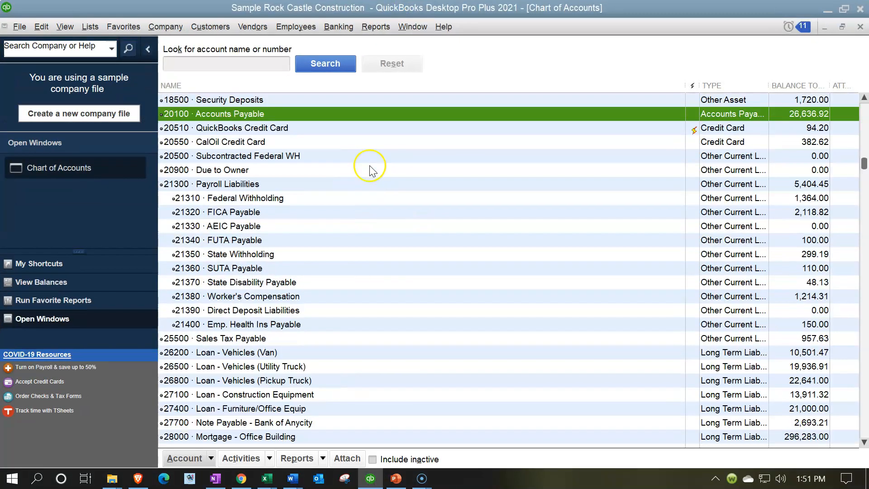
- Check the numbering of Payroll Liabilities and its subaccounts from Federal Withholding through Emp. Health Ins Payable
click(183, 183)
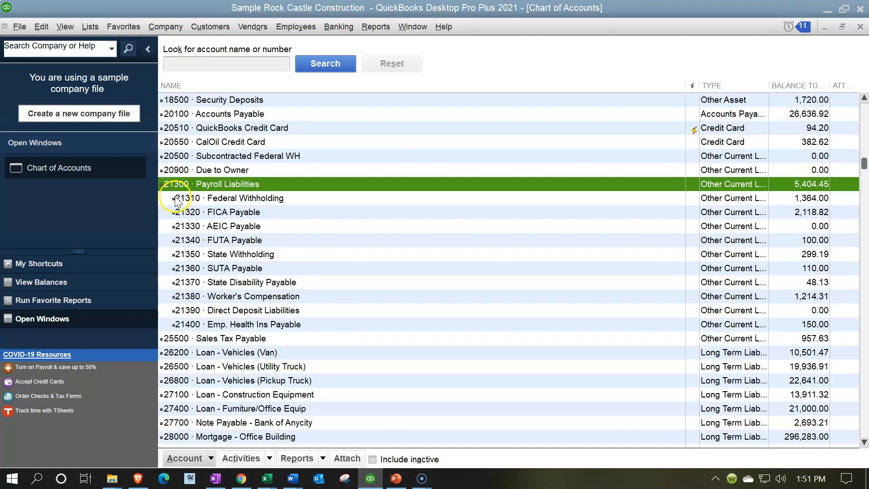
click(197, 200)
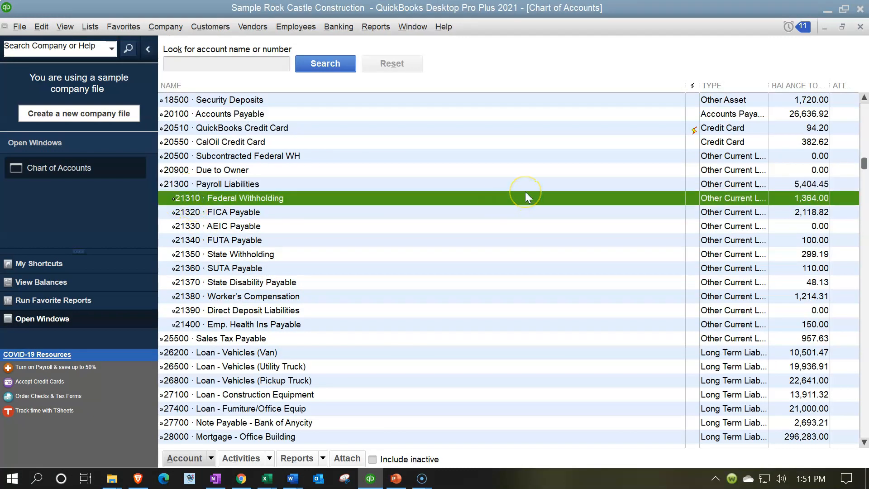
key(Down)
key(Down)
key(Down)
key(Down)
key(Down)
key(Down)
key(Down)
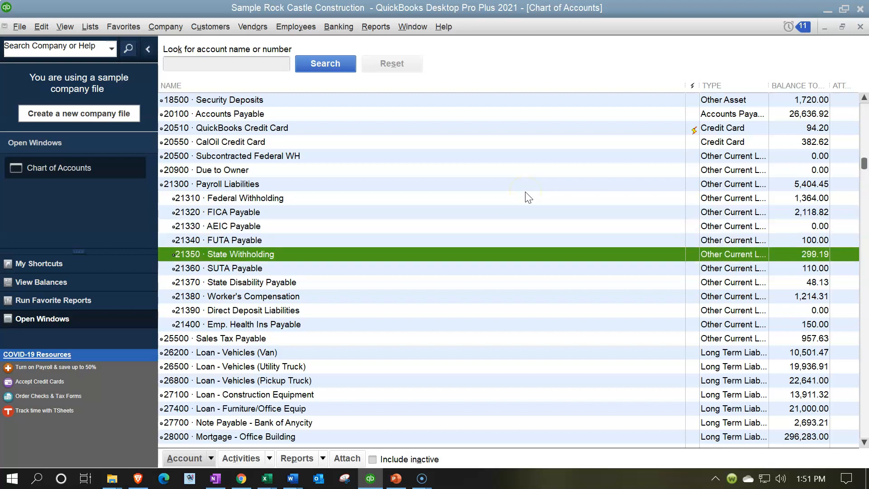
key(Down)
key(Down)
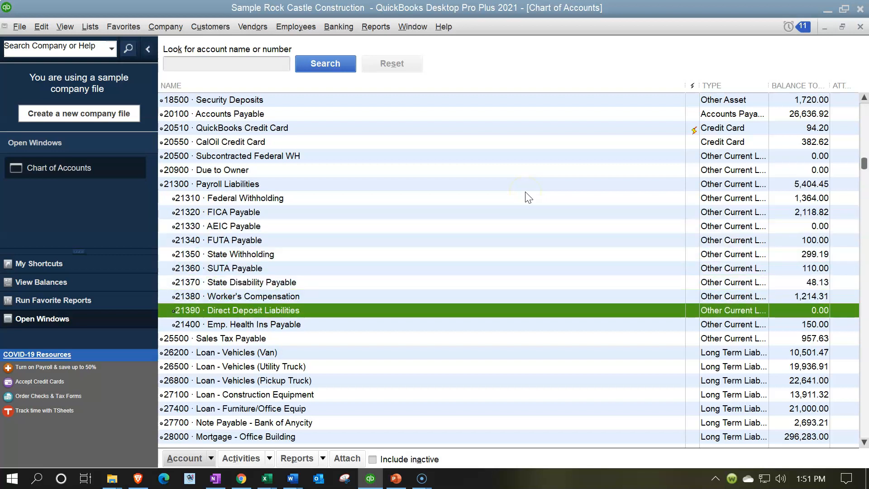
click(265, 200)
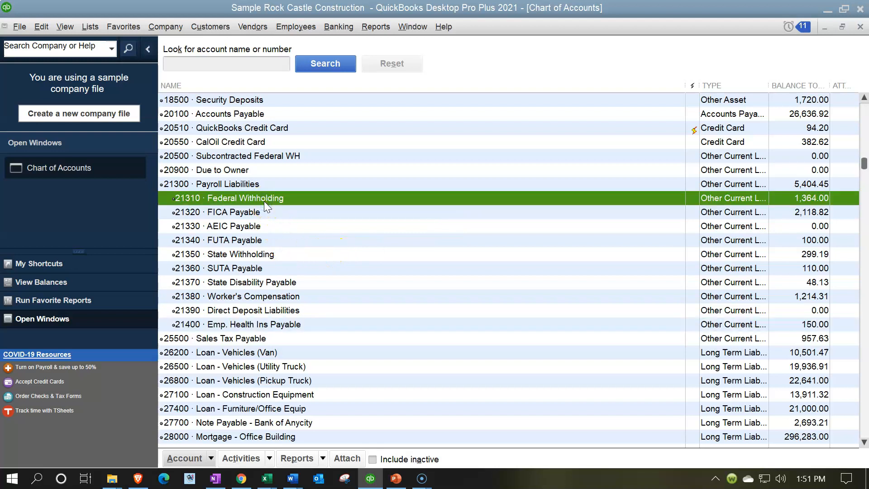
- Change the account number of Opening Bal Equity to 30100 and save the account
scroll(263, 199, down, 1)
scroll(251, 312, down, 1)
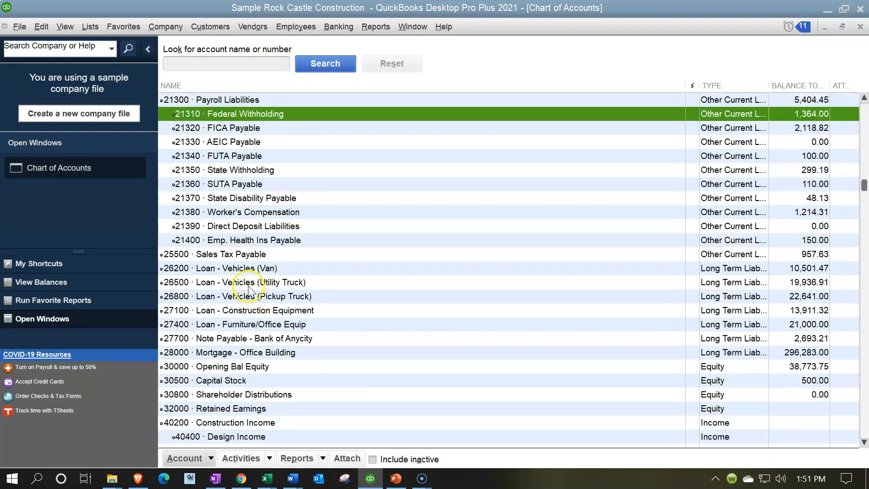
scroll(240, 271, down, 1)
scroll(235, 252, down, 1)
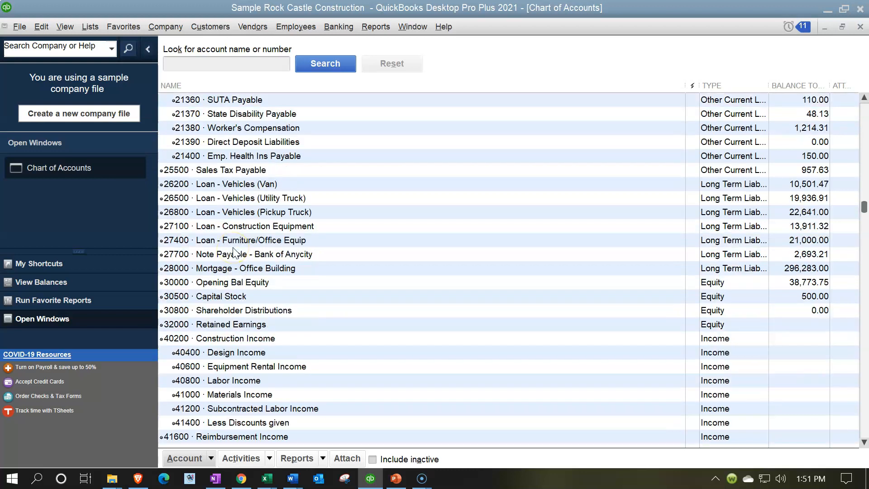
scroll(234, 251, down, 1)
click(230, 241)
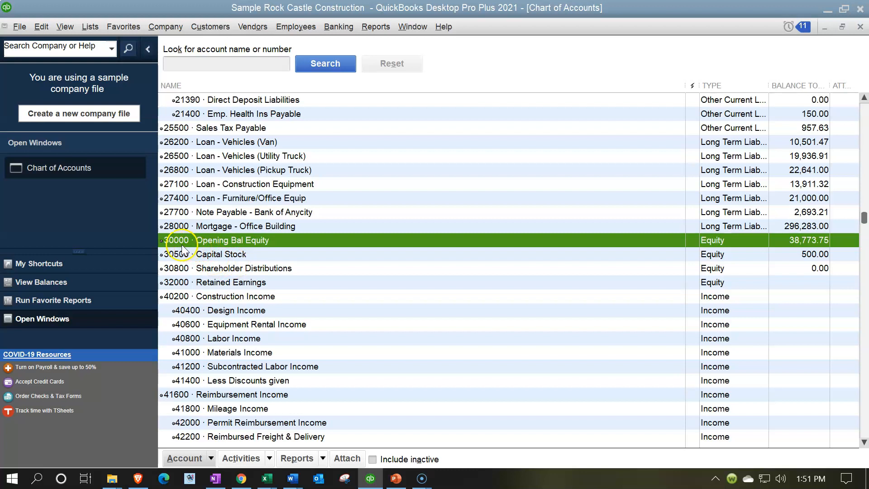
right_click(215, 244)
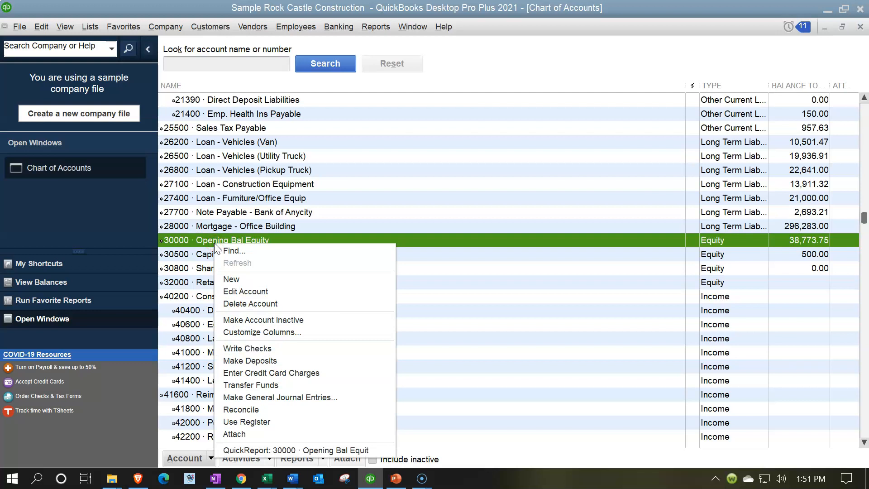
click(242, 291)
click(578, 47)
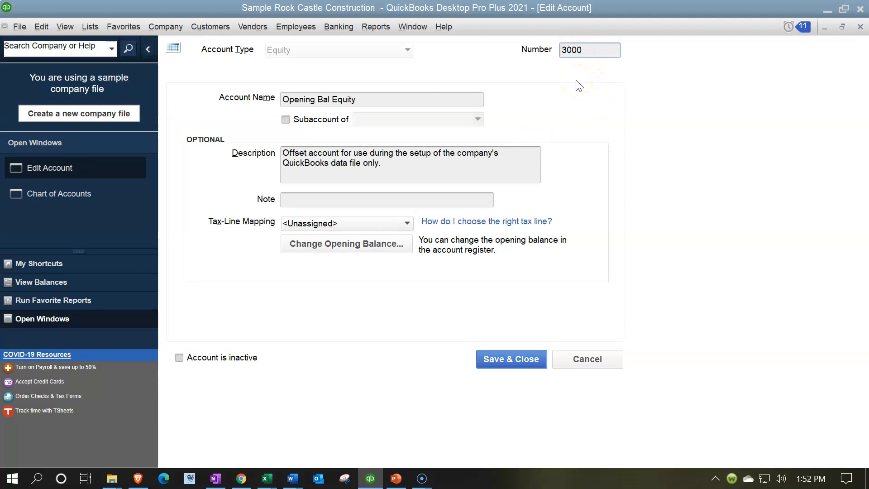
text(1)
click(523, 357)
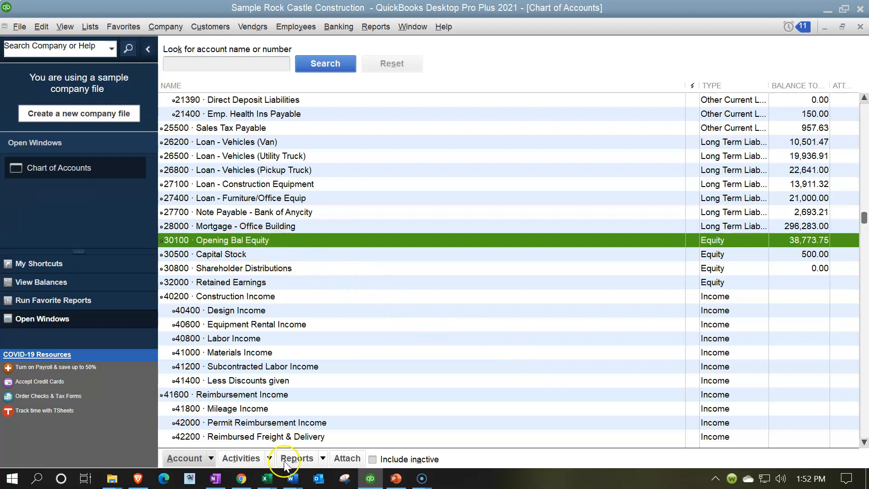
- Switch to the account sheet in Excel, examine the Payroll Liabilities numbers in column H, and minimize it to return to QuickBooks
click(268, 479)
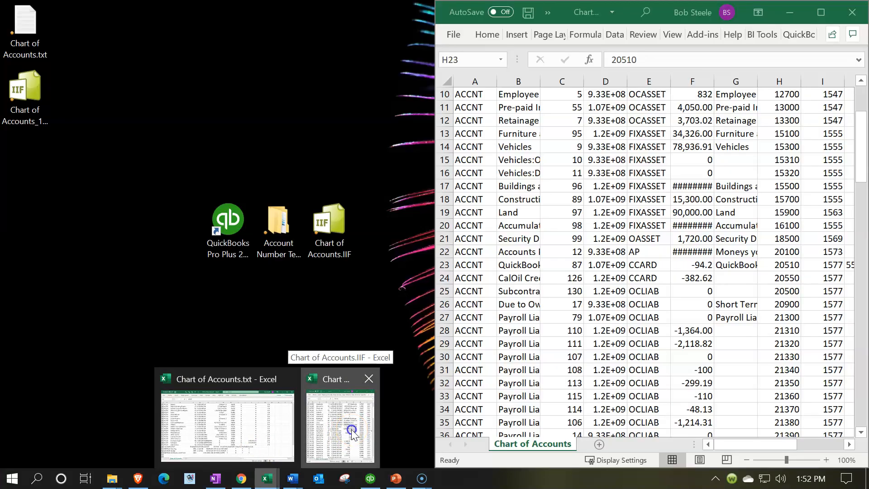
click(352, 433)
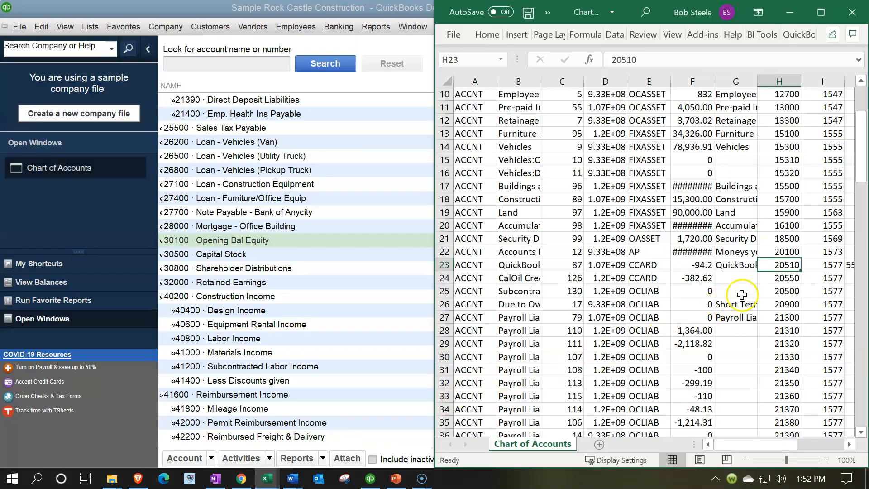
click(764, 322)
scroll(764, 322, down, 6)
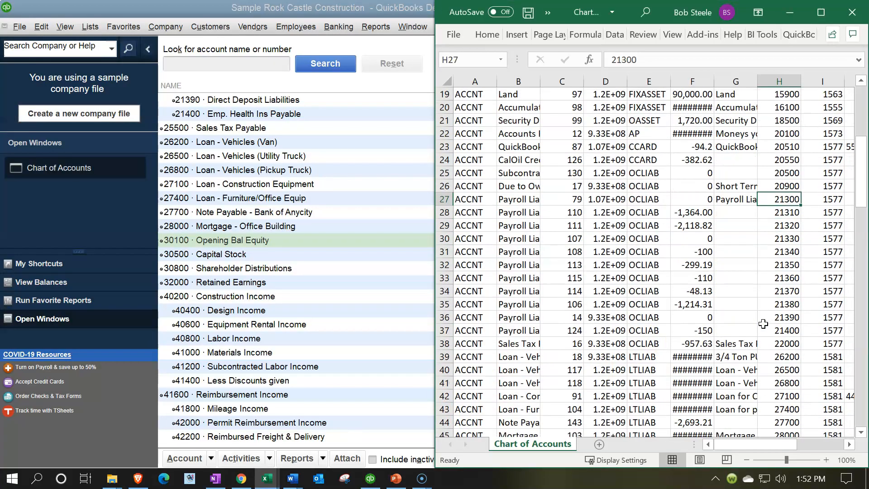
click(783, 331)
click(790, 12)
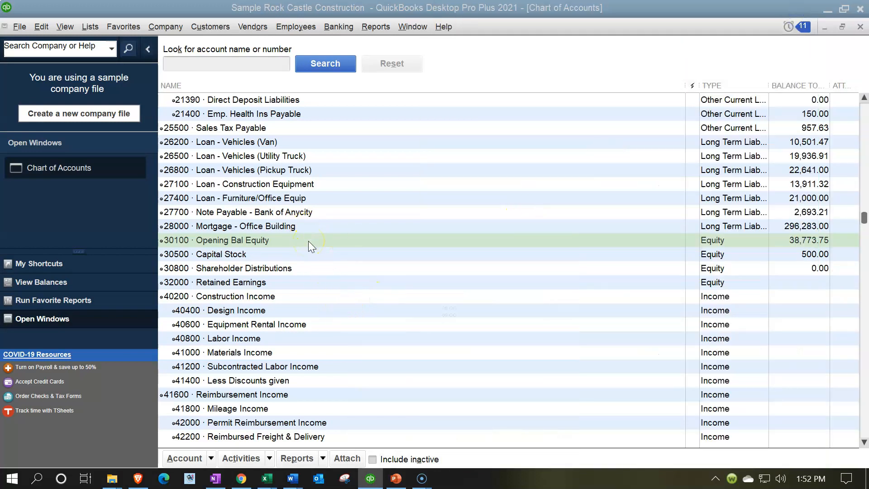
- Review the equity account numbers from Opening Bal Equity through Retained Earnings, continuing to Construction Income
click(284, 255)
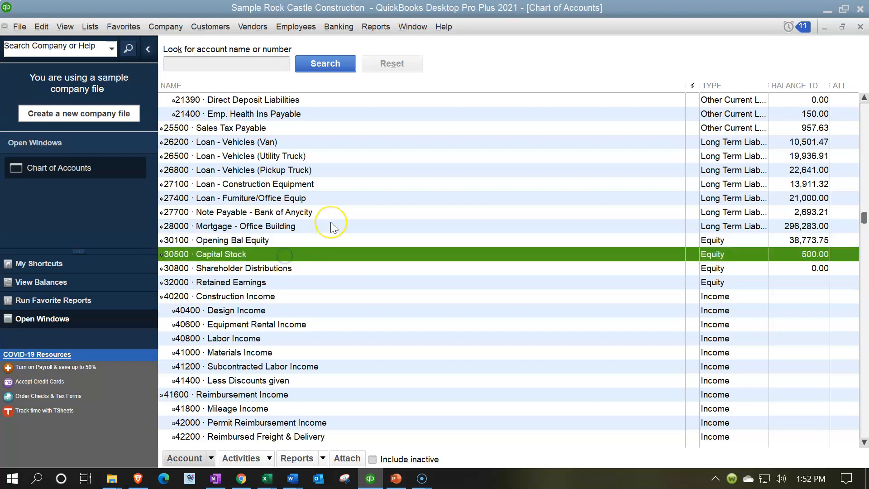
scroll(330, 224, down, 1)
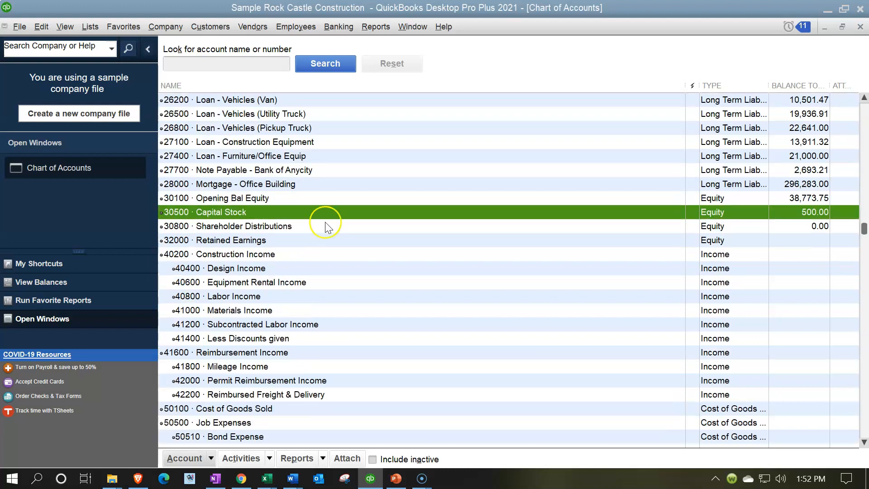
click(271, 197)
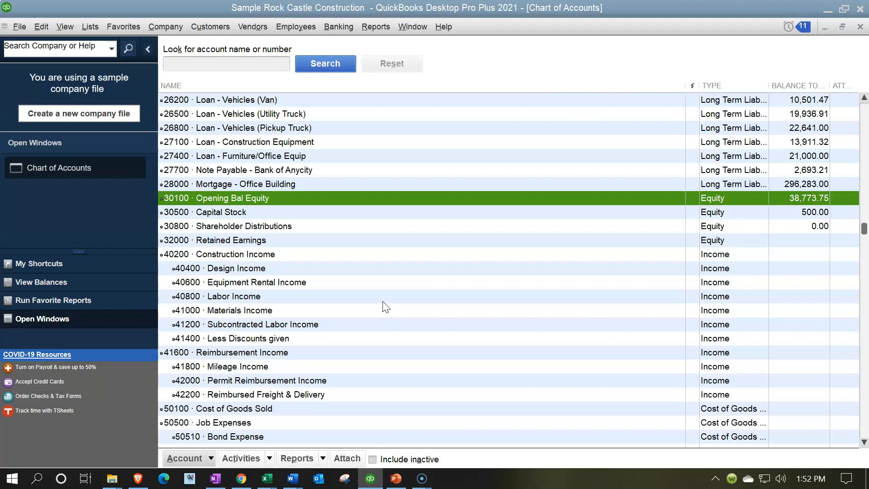
key(Down)
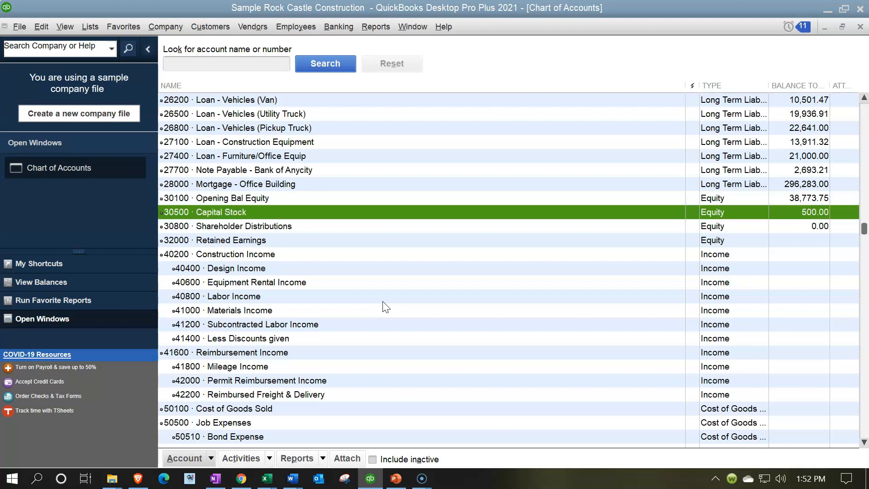
key(Down)
key(Down)
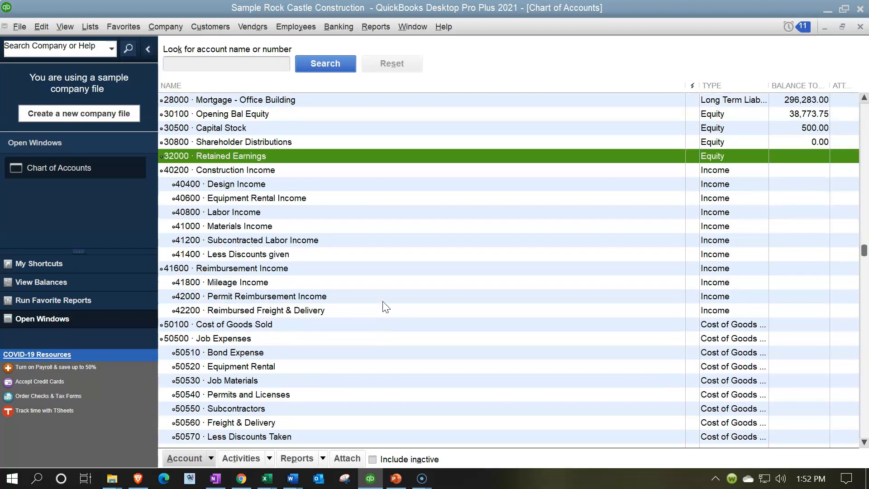
key(Down)
scroll(383, 302, down, 1)
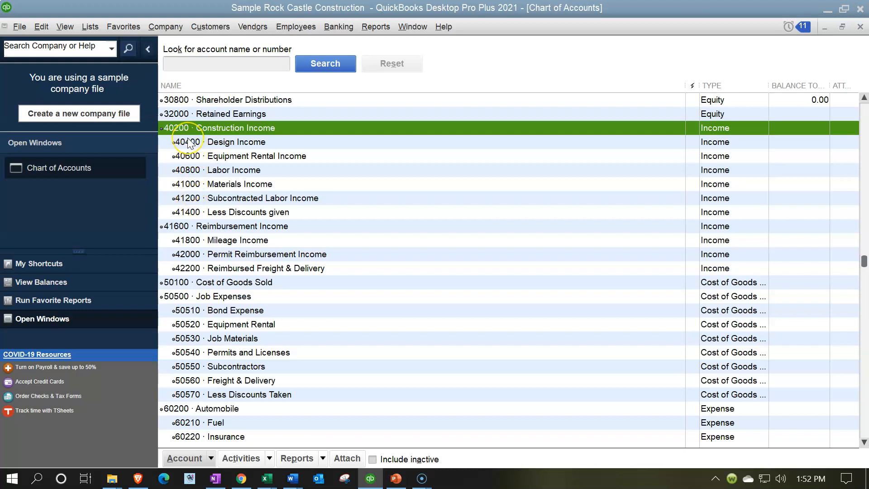
- Review the income and Cost of Goods Sold numbering, including the Job Expenses subaccounts from Bond Expense through Less Discounts Taken
scroll(195, 161, down, 1)
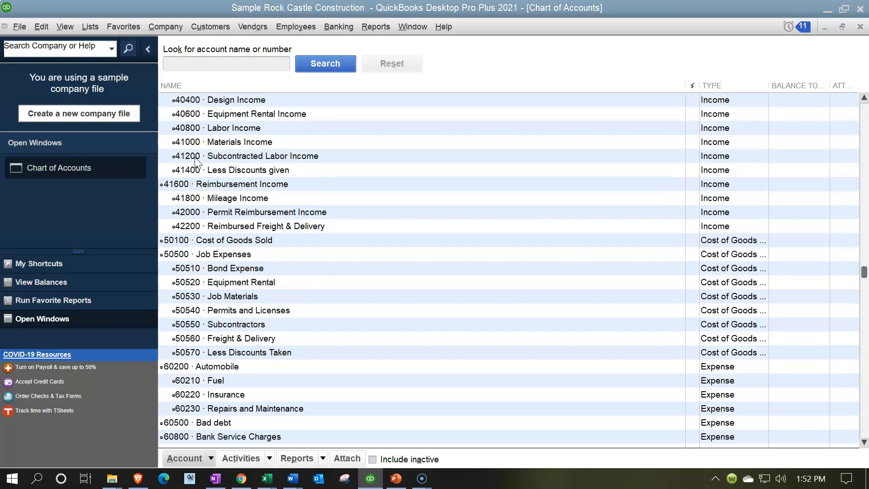
scroll(196, 201, down, 1)
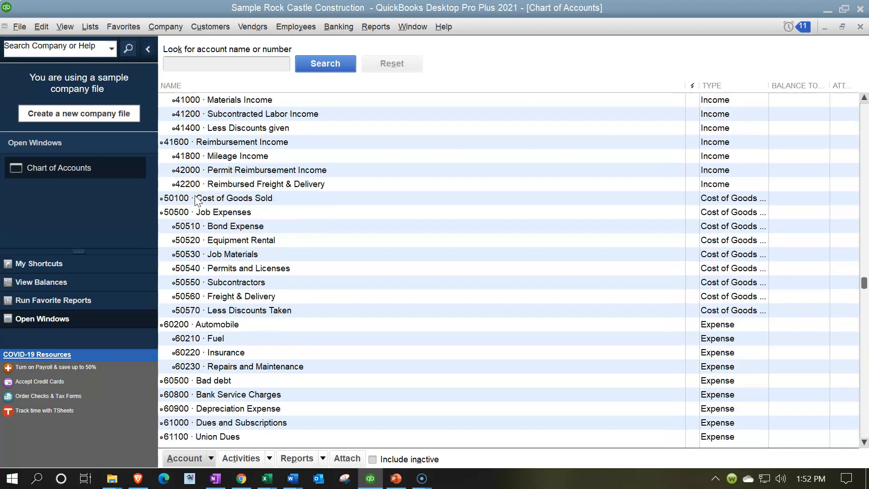
scroll(196, 200, down, 1)
click(202, 168)
click(203, 184)
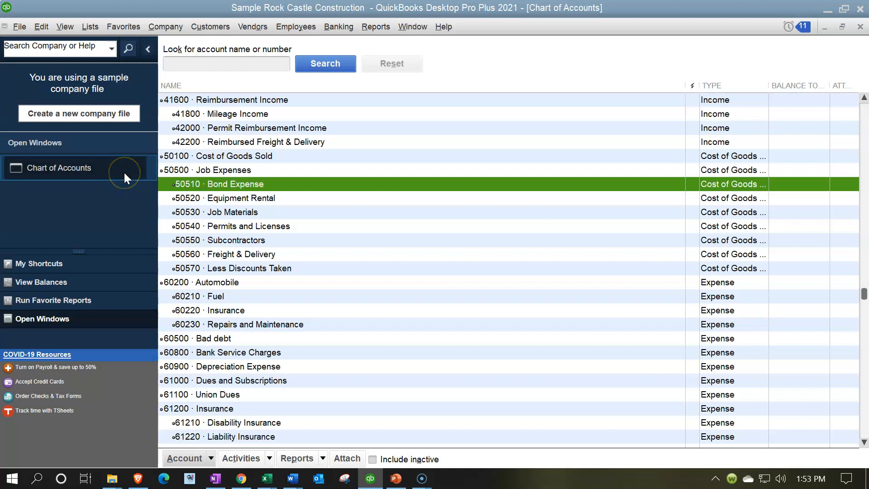
key(Down)
key(Down)
key(Down)
key(Down)
key(Down)
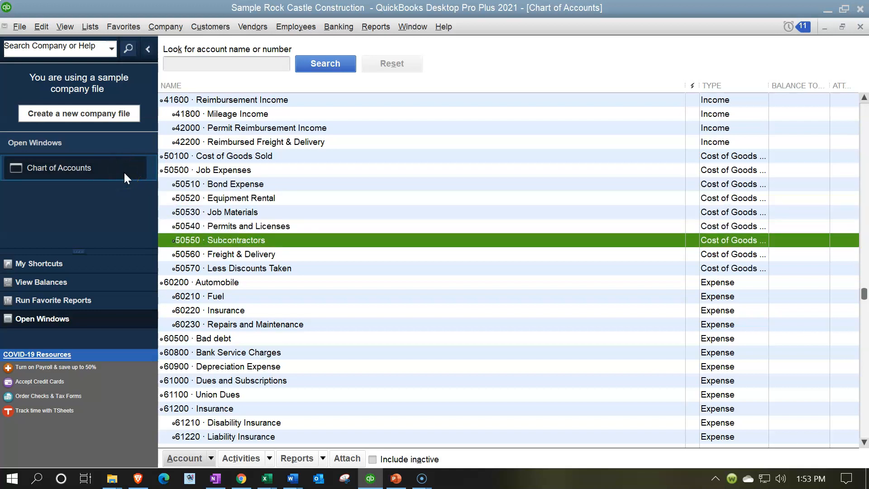
key(Down)
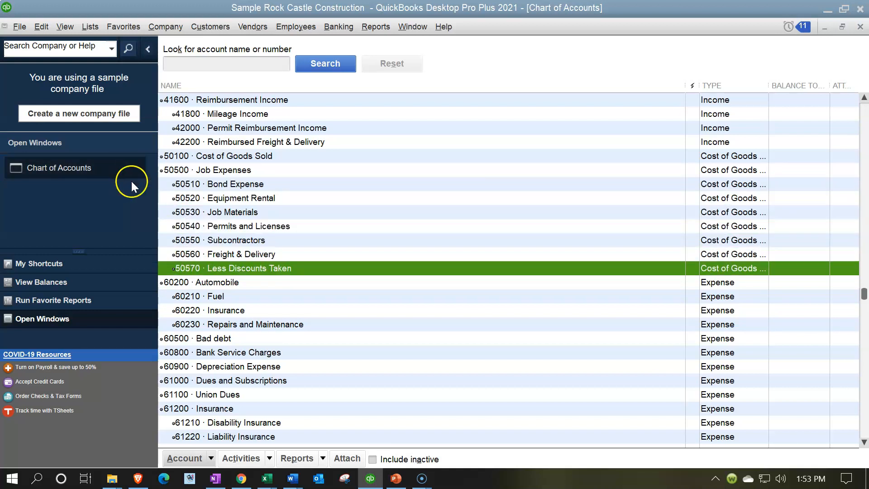
- Check the numbering of the Automobile expense account and its subaccounts from Fuel through Repairs and Maintenance
scroll(169, 180, down, 2)
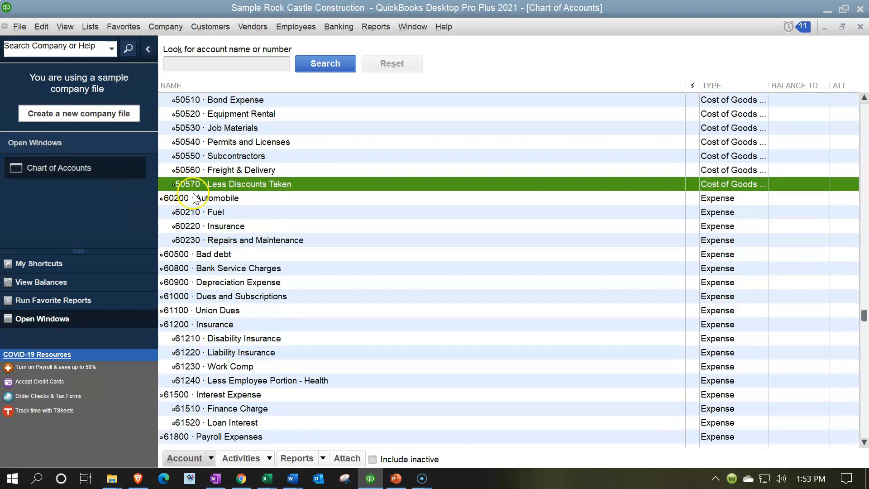
click(193, 196)
key(Down)
key(Down)
key(Down)
key(Down)
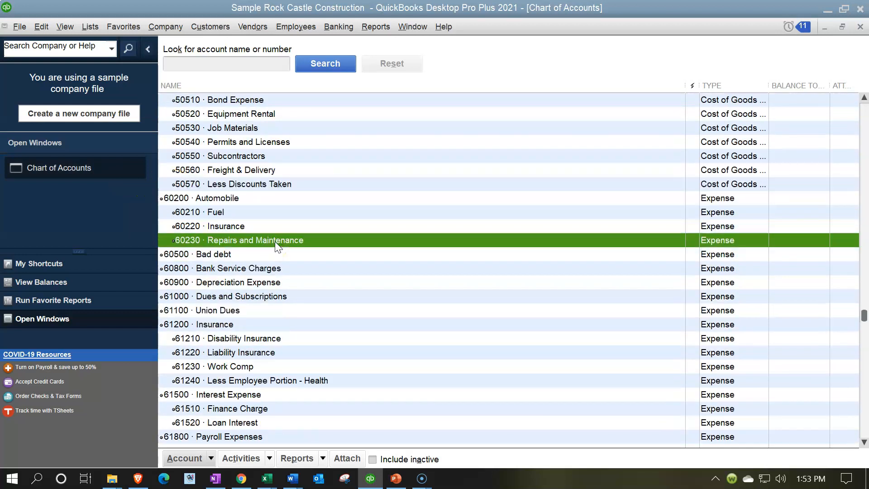
- Check the numbering of the Insurance expense subaccounts from Disability Insurance through Less Employee Portion - Health
scroll(275, 245, down, 2)
key(Down)
key(Down)
key(Down)
key(Down)
key(Down)
key(Down)
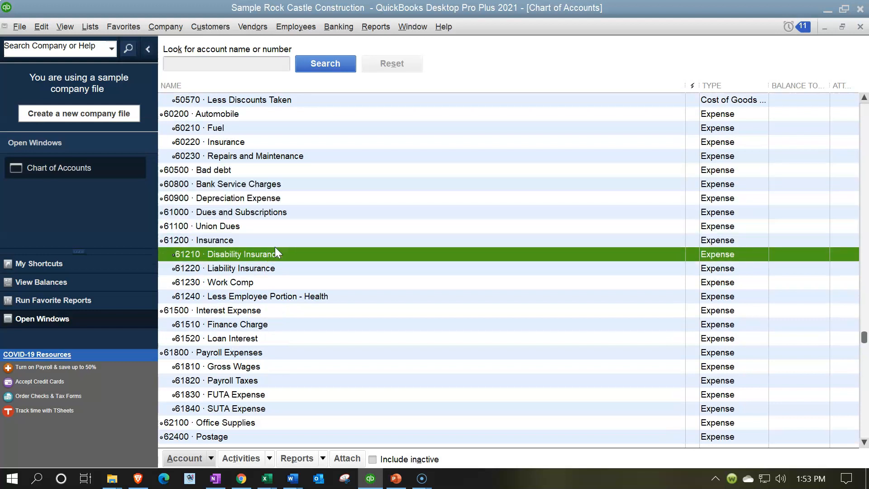
scroll(276, 247, down, 1)
click(200, 211)
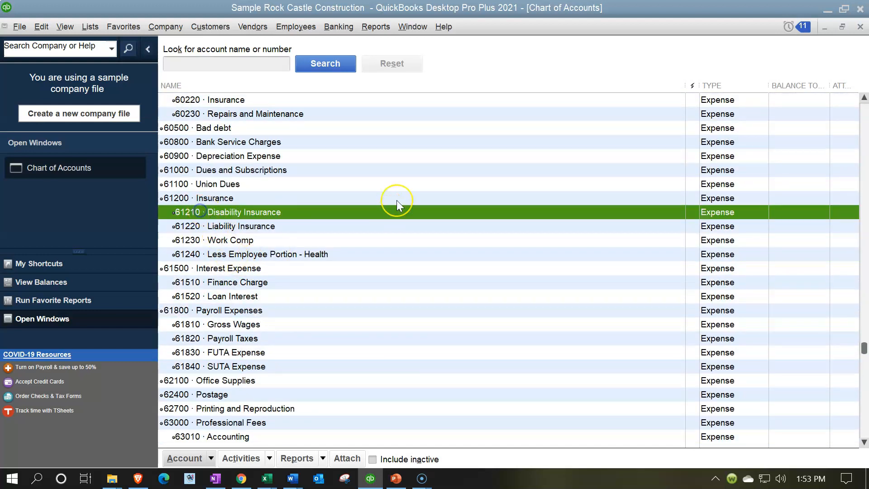
key(Down)
key(Down)
key(Down)
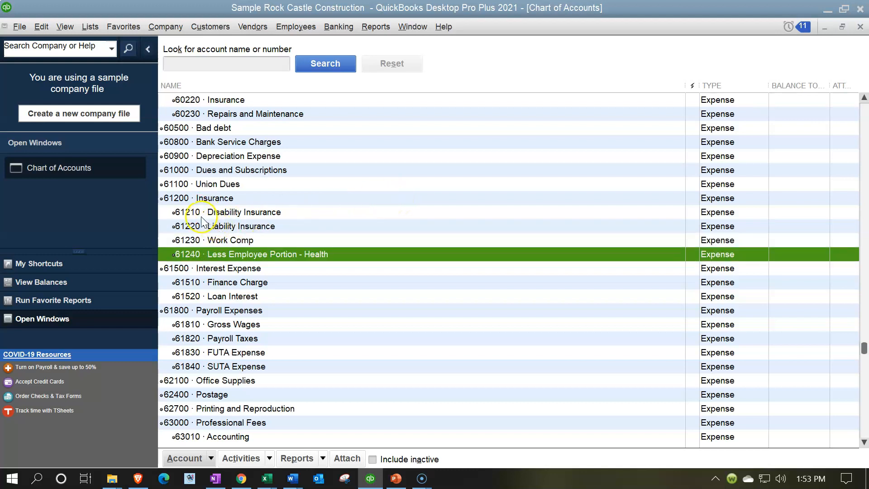
- Check the numbering of the Interest Expense account and its Finance Charge and Loan Interest subaccounts
scroll(202, 222, down, 2)
key(Down)
key(Down)
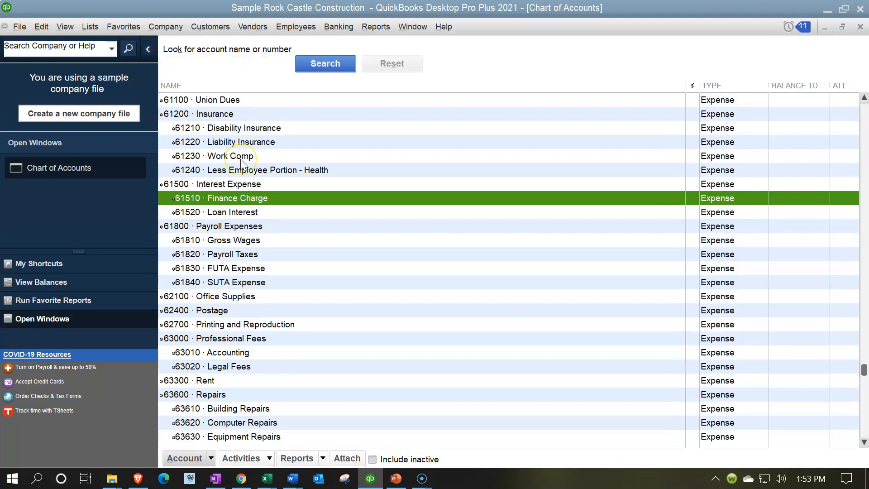
scroll(240, 159, down, 1)
click(209, 158)
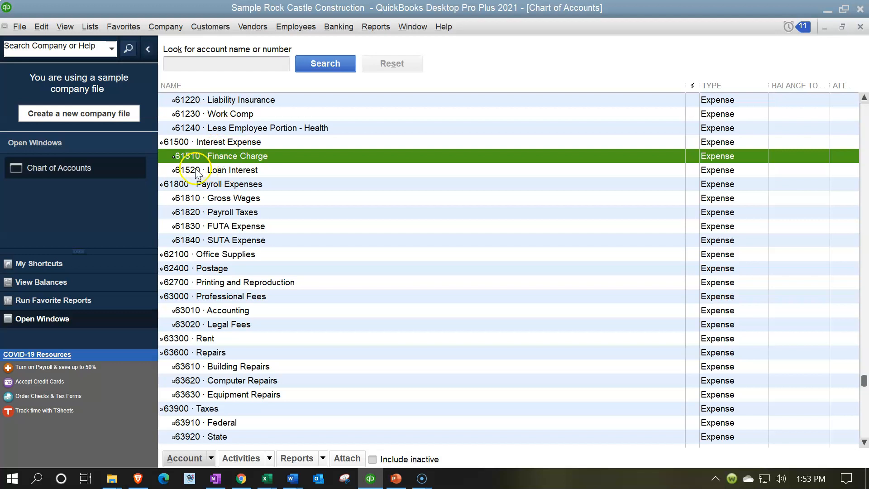
- Check the numbering of Payroll Expenses and its subaccounts from Gross Wages through SUTA Expense
scroll(202, 163, down, 1)
click(208, 142)
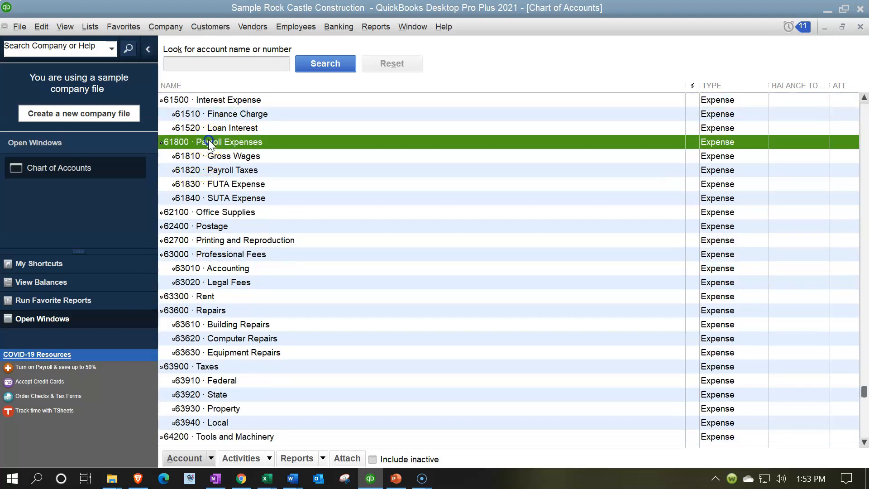
key(Down)
key(Down)
key(Down)
key(Down)
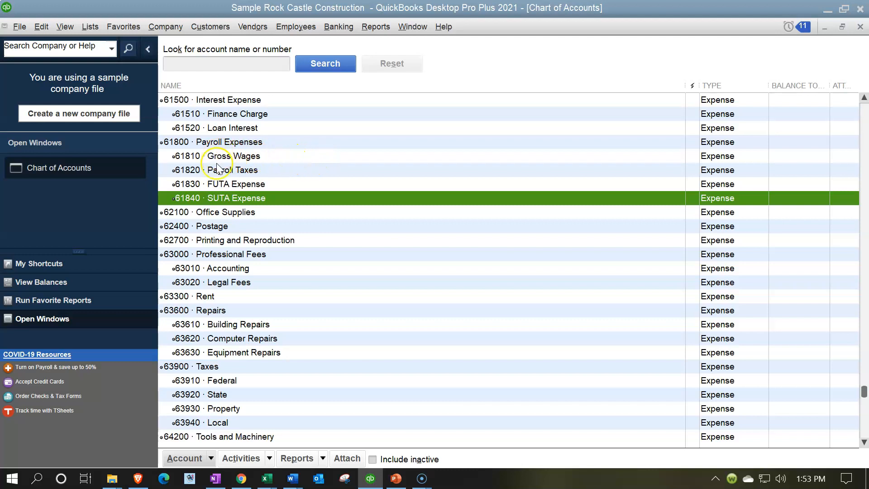
- Check the account numbers from Office Supplies through Professional Fees, including the Accounting and Legal Fees subaccounts
scroll(217, 169, down, 1)
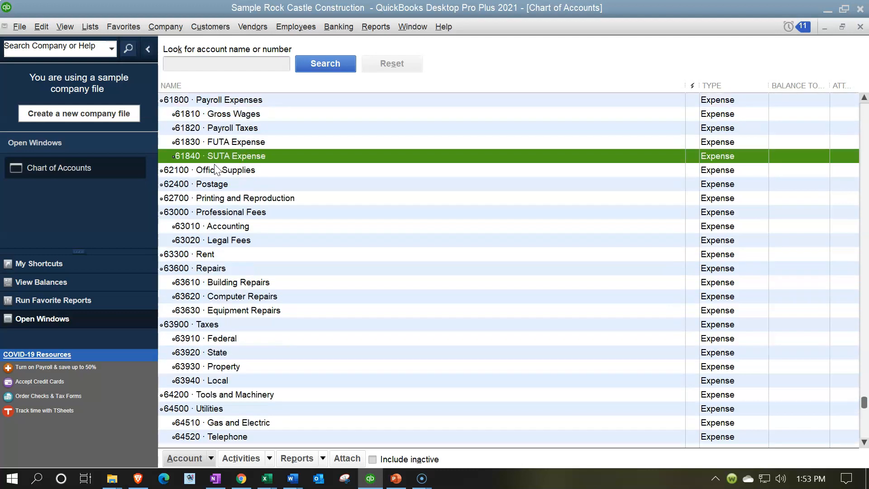
key(Down)
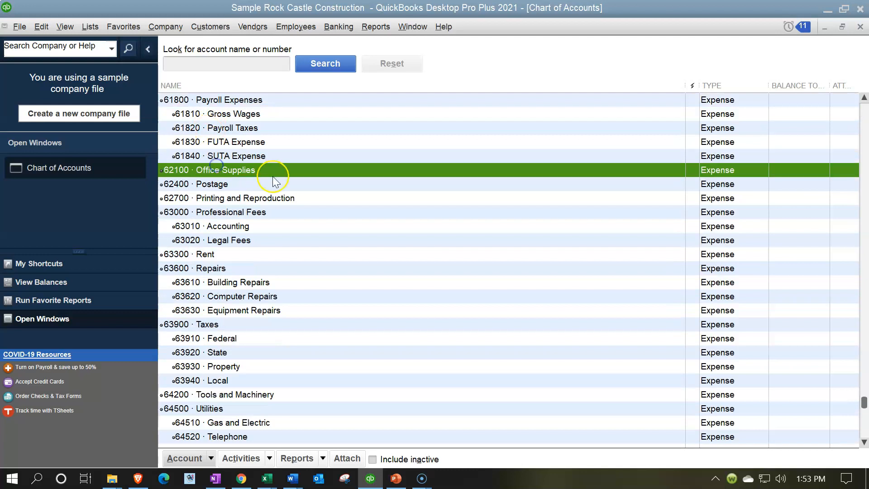
key(Down)
key(Down)
key(Down)
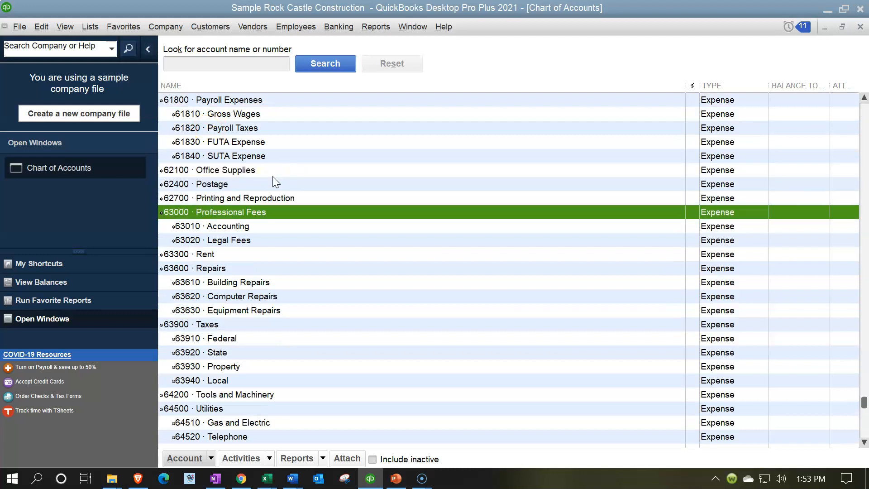
- Compare the numbering interval between the Rent and Repairs expense accounts
key(Down)
key(Down)
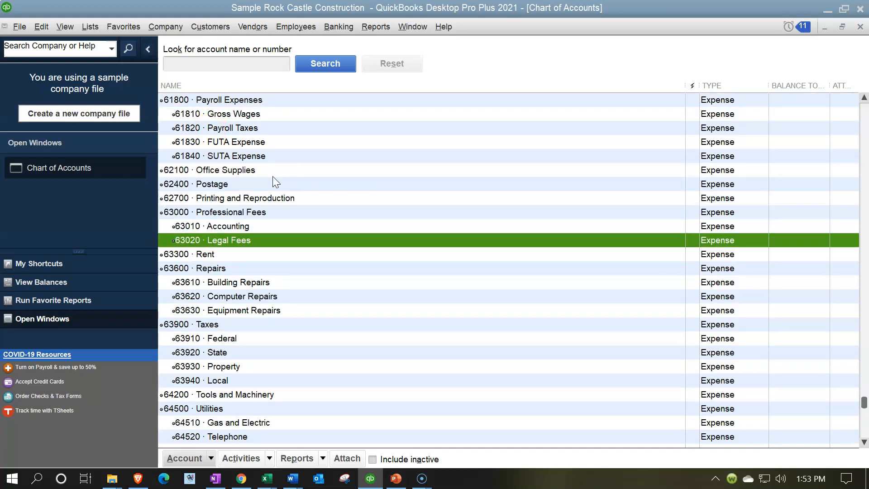
scroll(275, 182, down, 1)
key(Down)
key(Down)
key(Up)
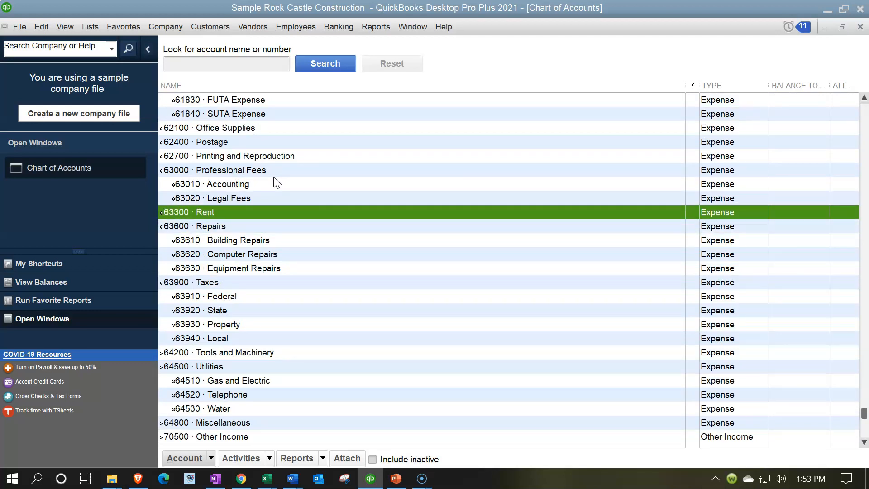
key(Down)
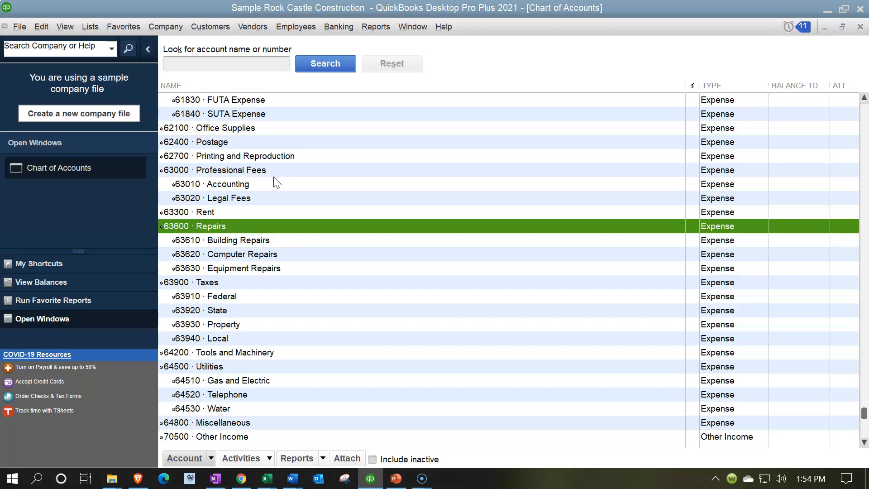
key(Up)
key(Down)
key(Up)
key(Down)
- Check the numbering of the Repairs subaccounts from Building Repairs through Equipment Repairs
key(Down)
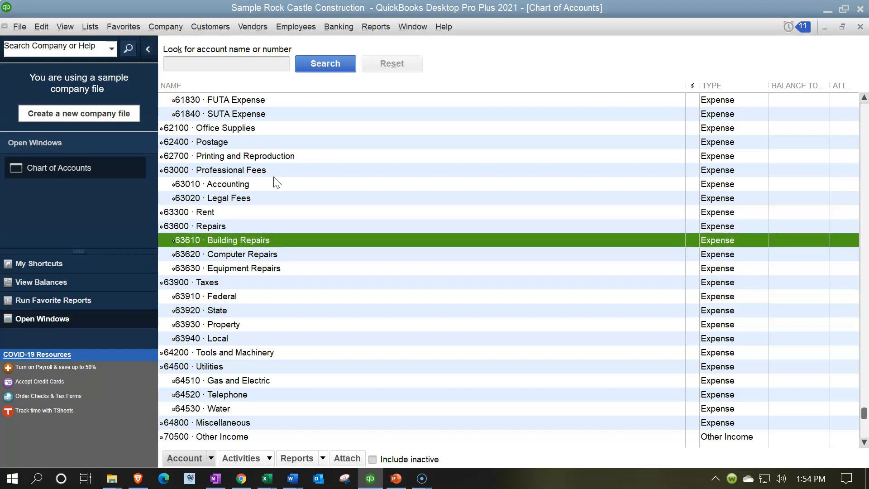
key(Down)
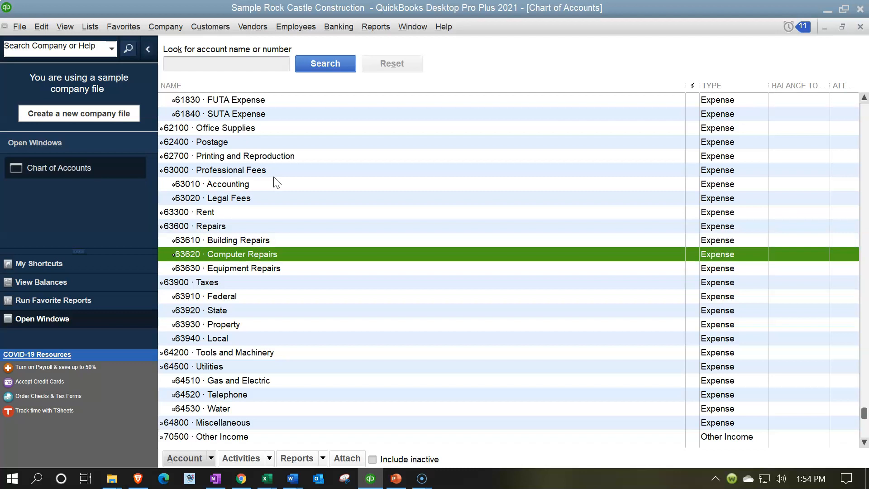
key(Down)
key(Down)
key(Down)
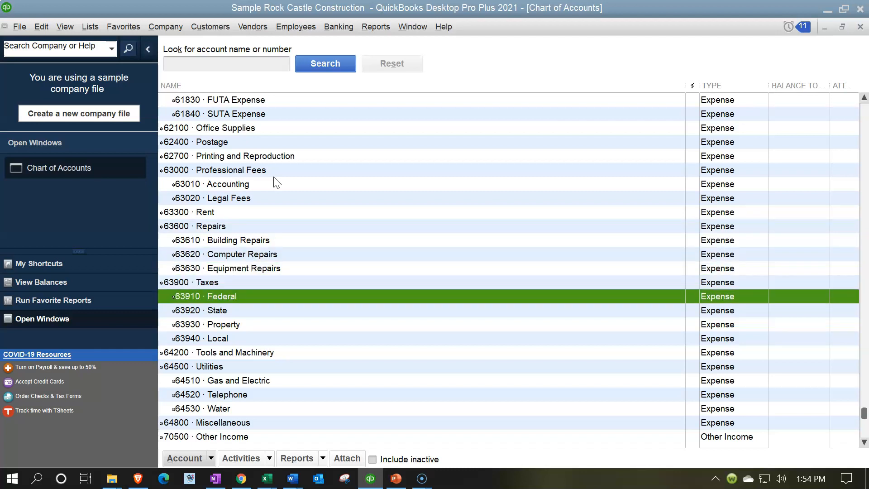
click(234, 240)
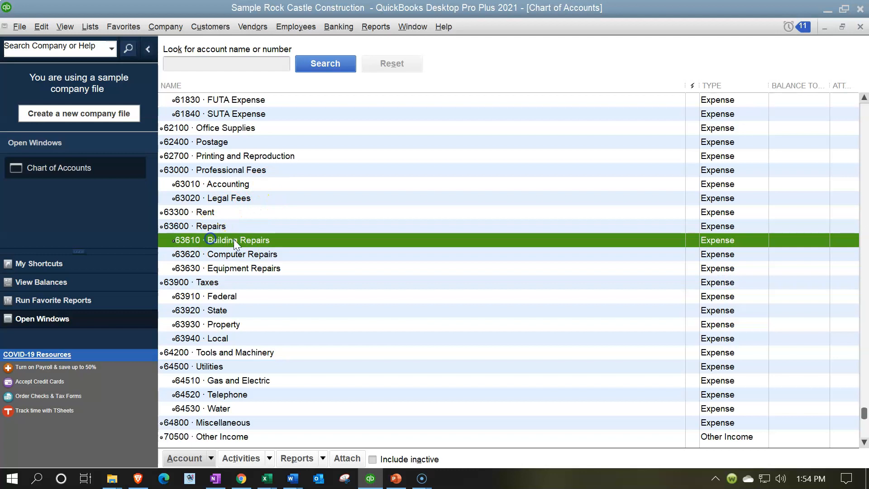
key(Down)
key(Down)
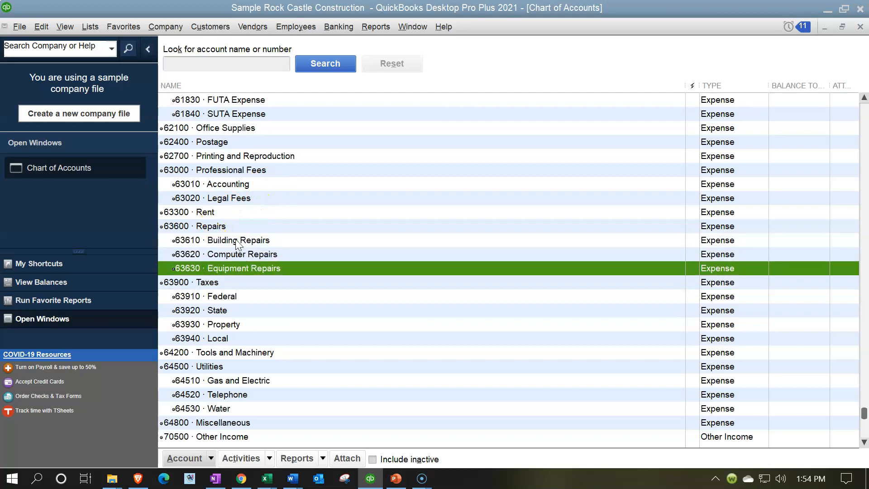
- Check the numbering of the Taxes expense account and its subaccounts from Federal through Local
key(Down)
key(Down)
key(Down)
key(Down)
key(Down)
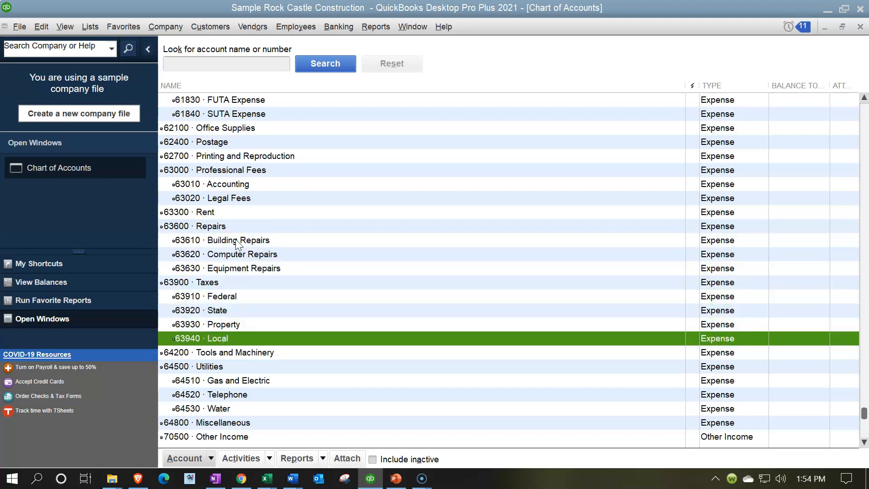
- Review the remaining account numbers from Tools and Machinery through Utilities, other income and expense, and the non-posting Purchase Orders account
scroll(236, 243, down, 2)
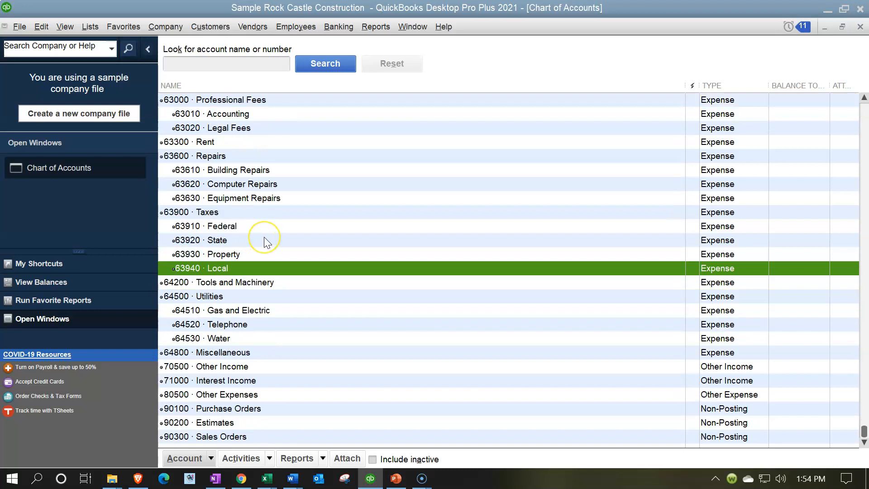
key(Down)
key(Down)
key(Down)
key(Down)
key(Down)
key(Down)
key(Down)
key(Down)
key(Down)
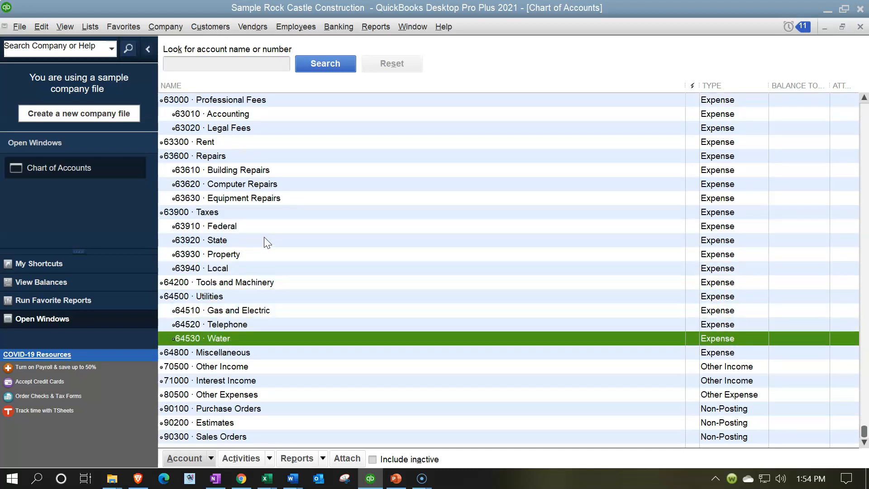
key(Down)
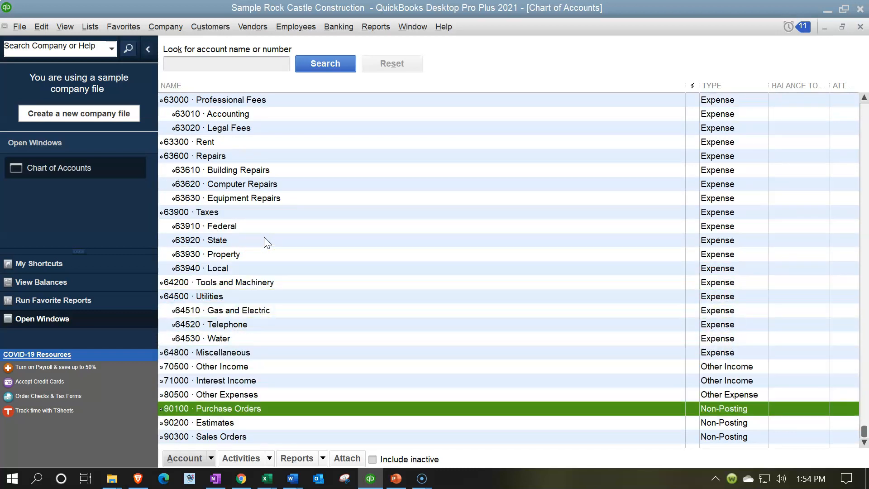
click(368, 29)
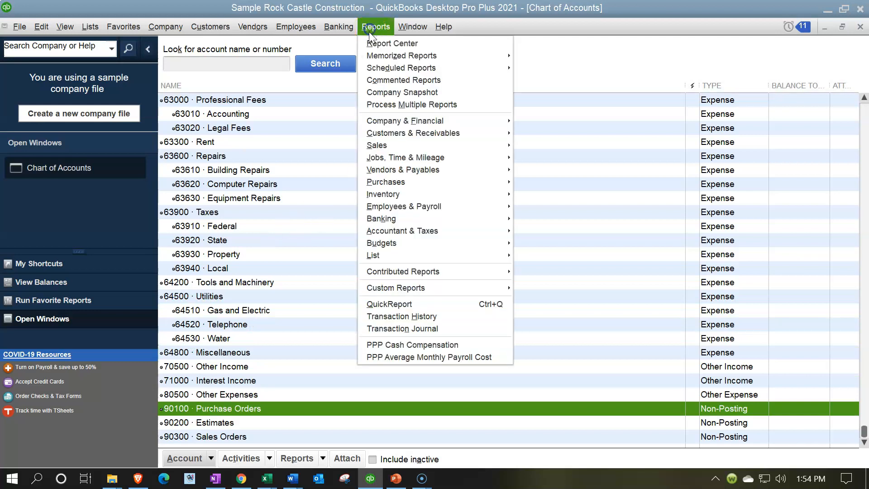
mouse_move(448, 120)
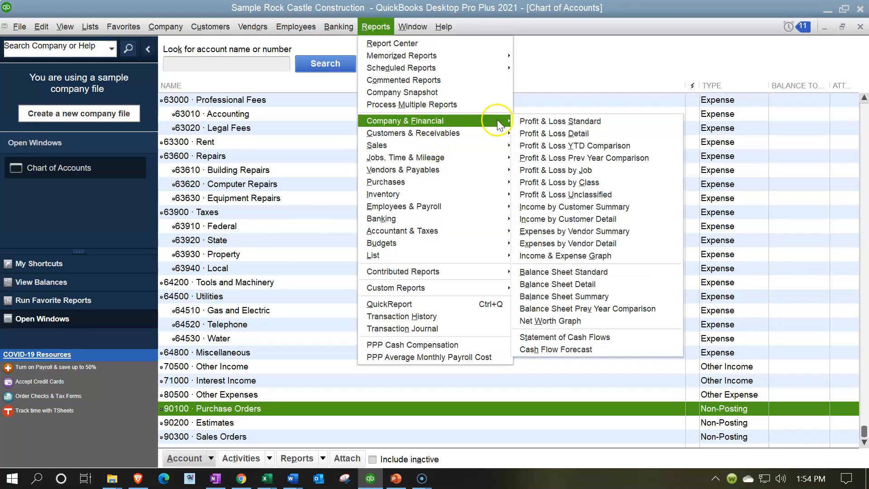
click(575, 284)
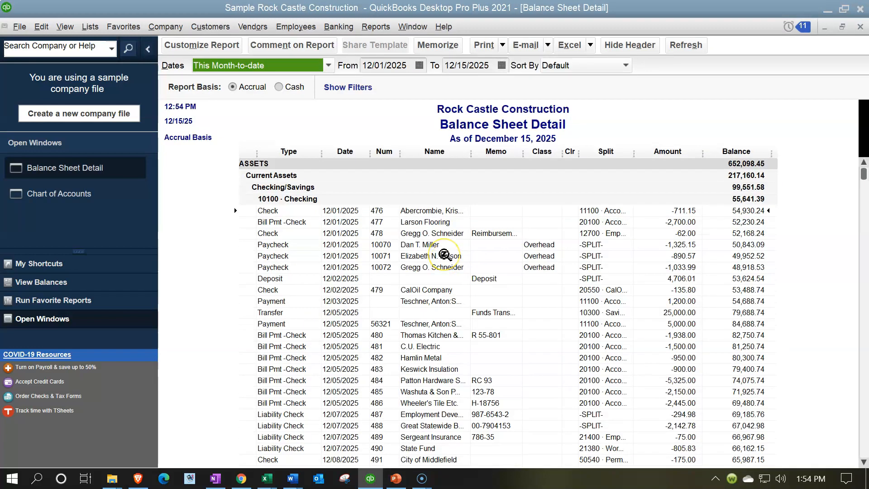
key(Tab)
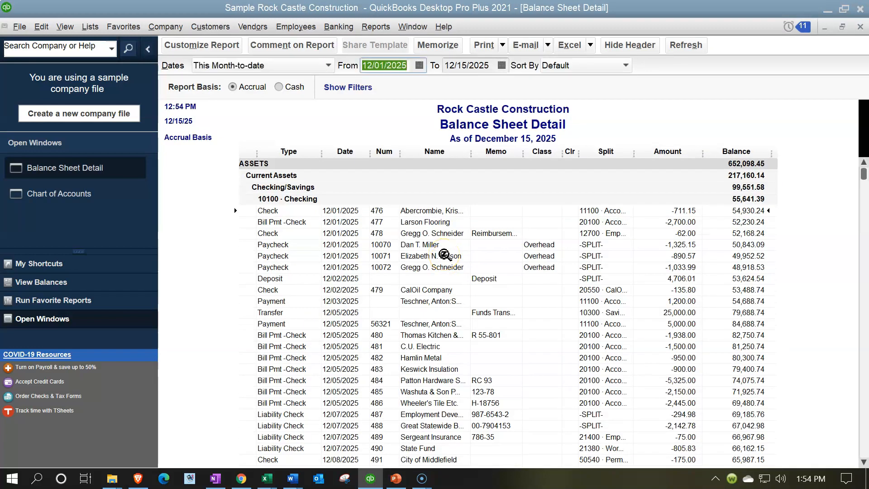
click(860, 26)
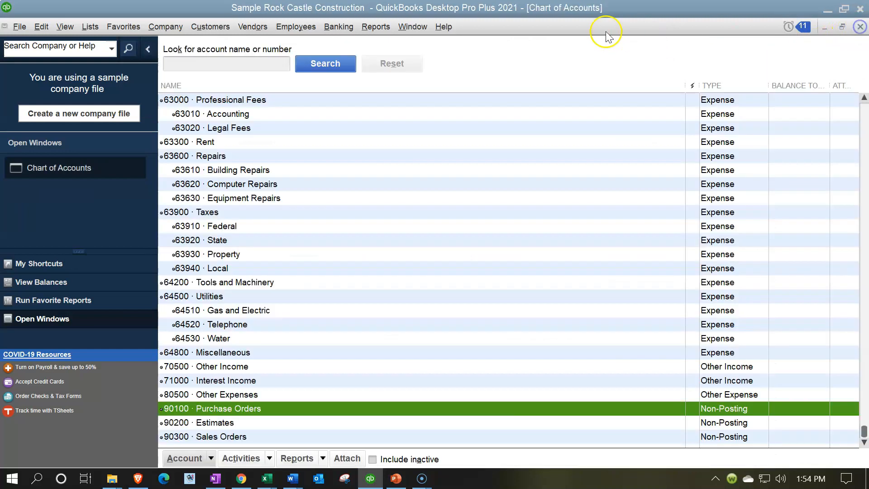
- Run the Balance Sheet Standard report as of 12/31/2025
click(376, 27)
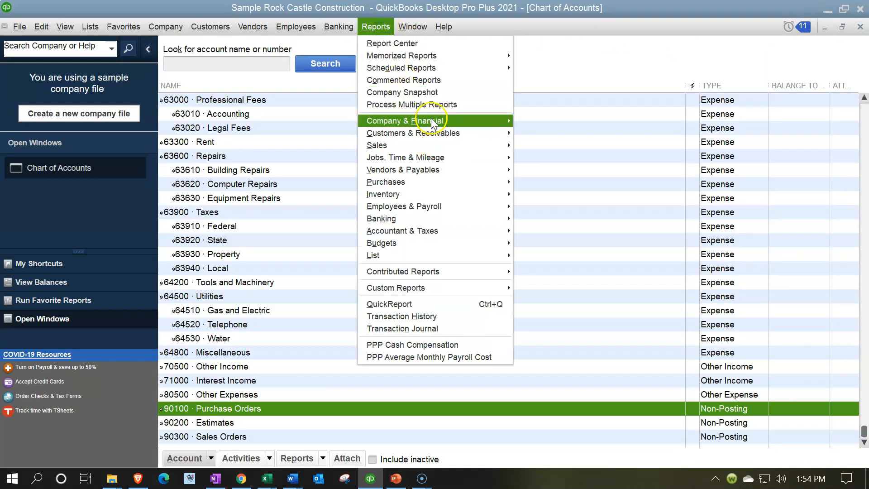
mouse_move(432, 122)
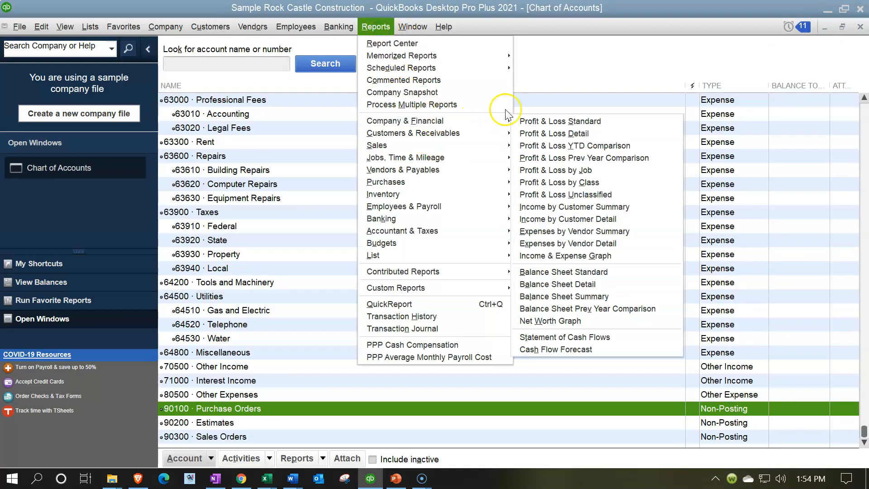
click(586, 271)
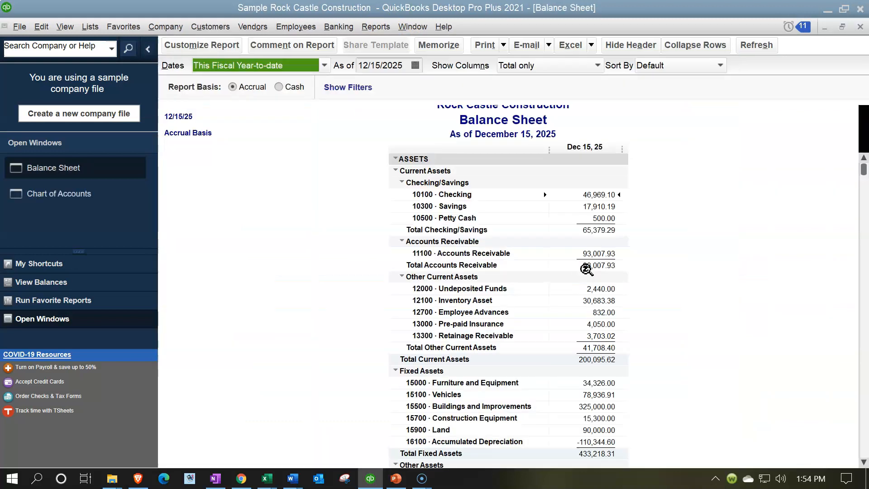
text(1)
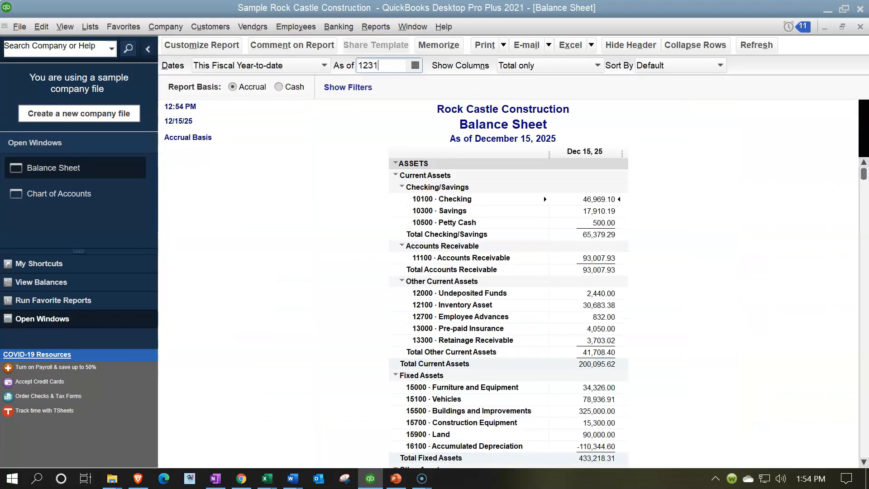
text(2/31/2025)
key(Tab)
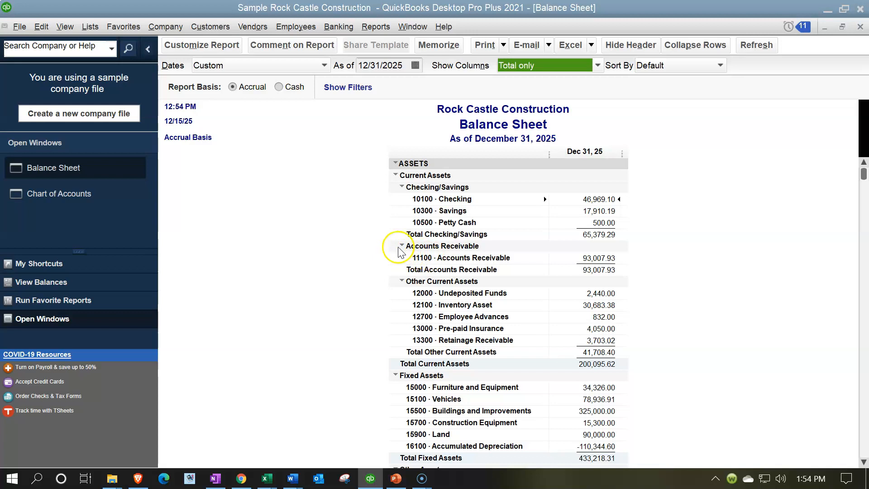
- Review the asset account numbers on the balance sheet from Accounts Receivable through Fixed Assets and Security Deposits
click(438, 251)
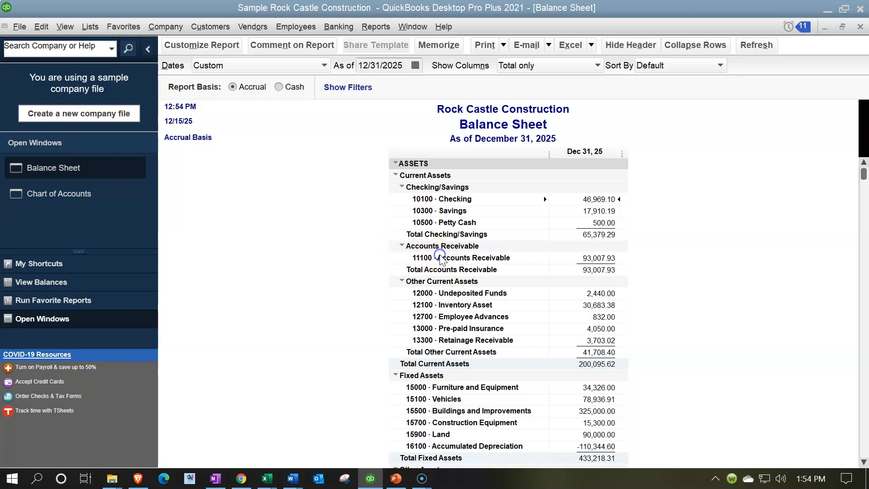
scroll(437, 298, down, 1)
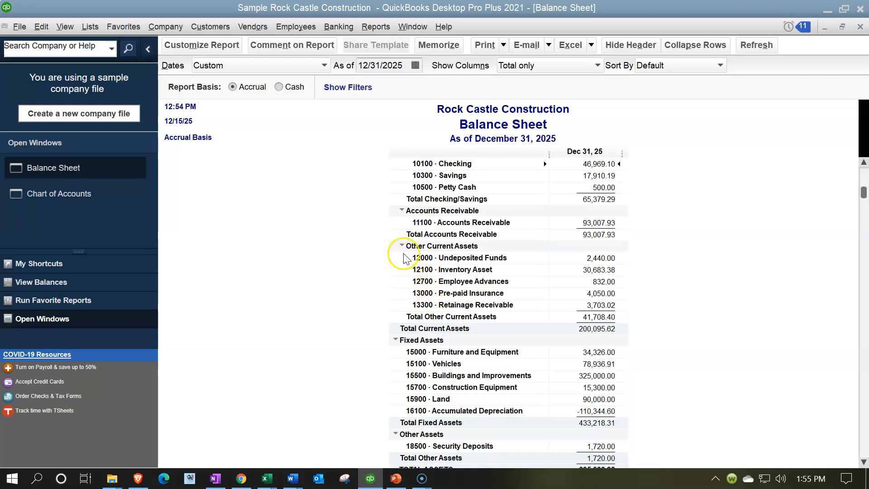
scroll(404, 262, down, 2)
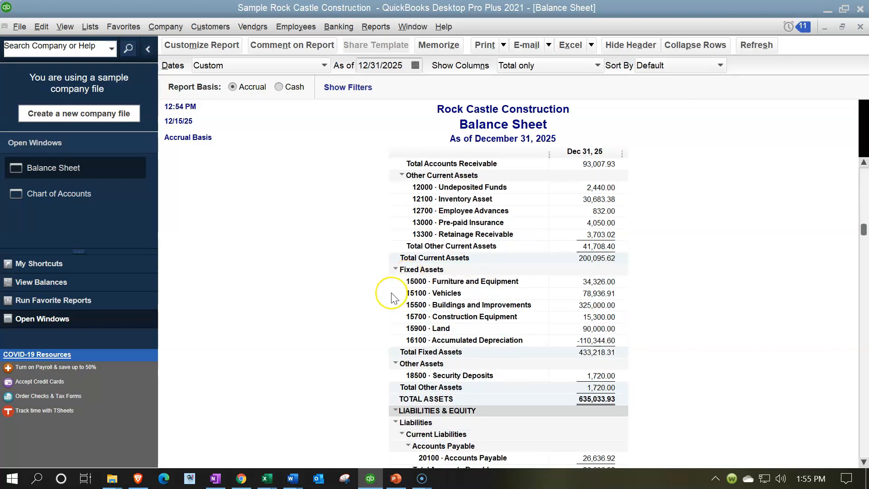
scroll(393, 298, down, 1)
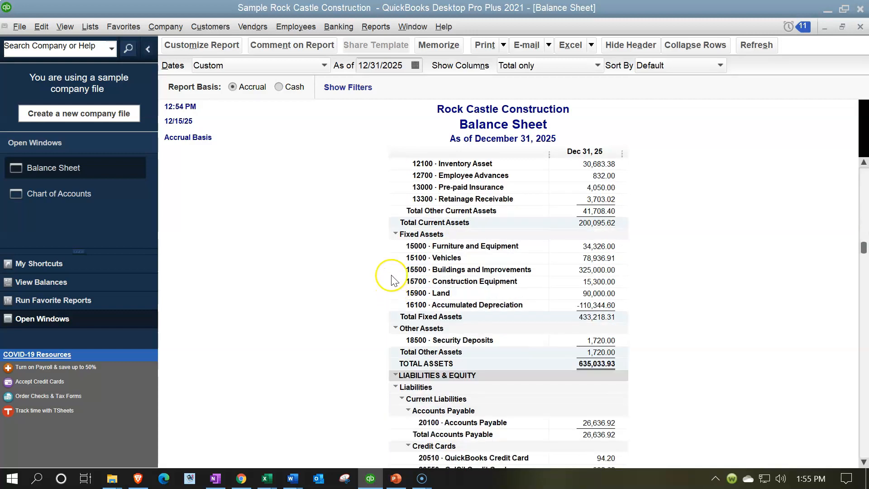
scroll(397, 239, down, 1)
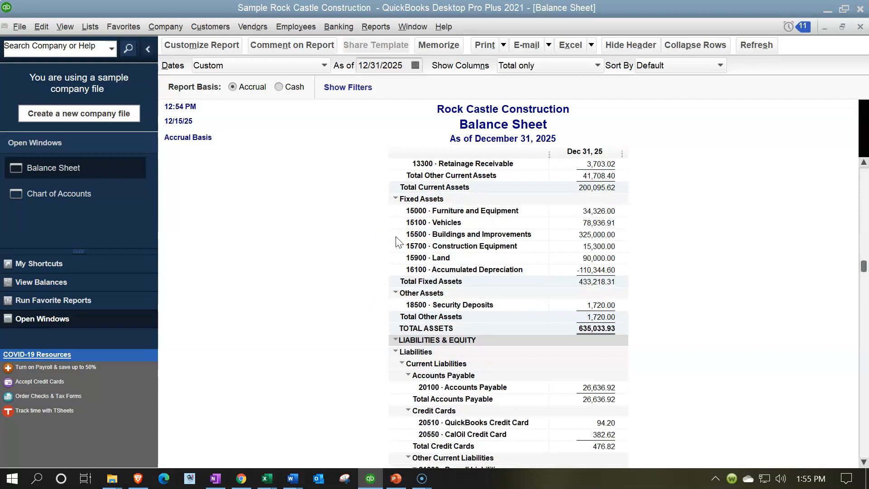
click(397, 220)
scroll(378, 253, down, 4)
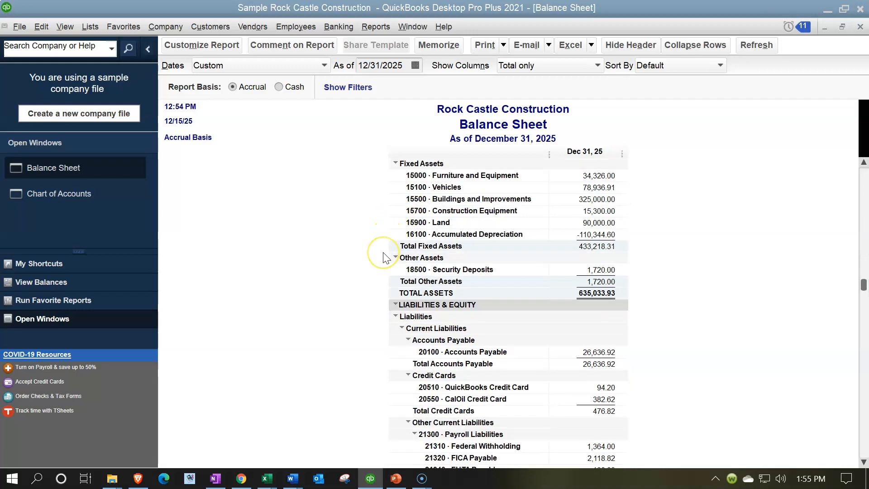
- Review the liability and equity account numbers on the balance sheet from Accounts Payable through Retained Earnings
scroll(382, 258, down, 1)
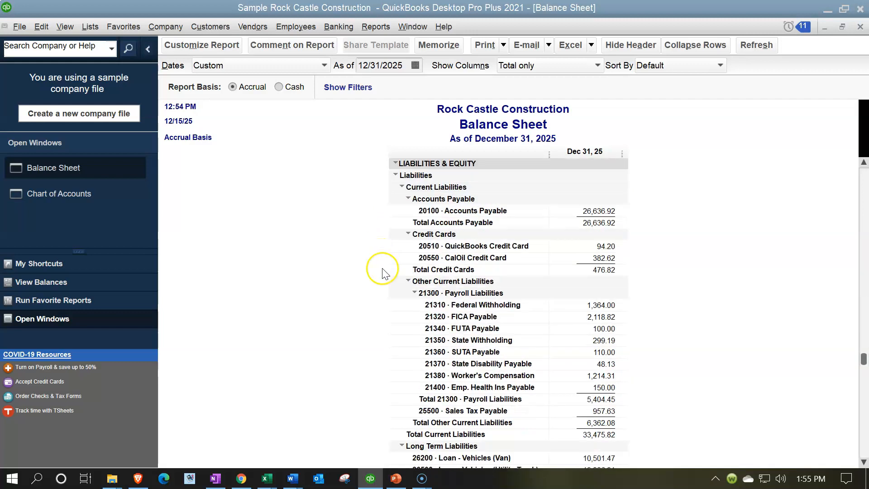
scroll(415, 392, down, 4)
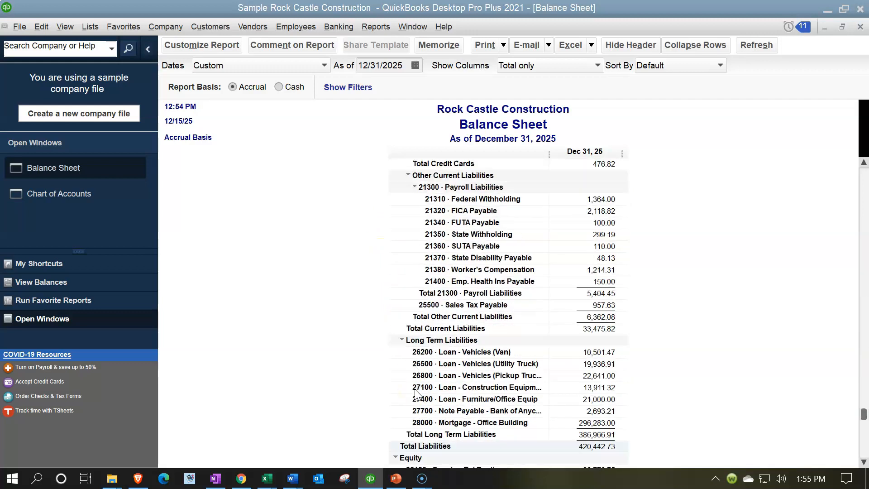
scroll(394, 315, down, 1)
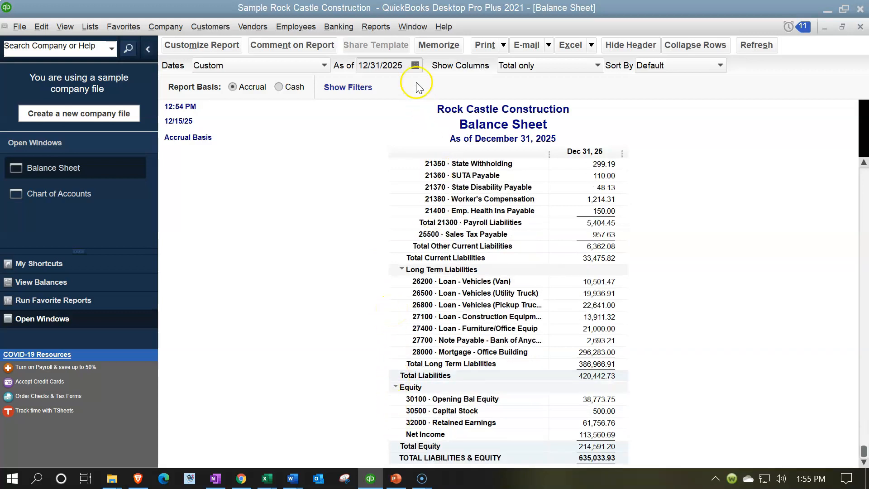
- Run the Profit & Loss Standard report for 01/01/2025 through 12/31/2025
click(380, 31)
mouse_move(447, 119)
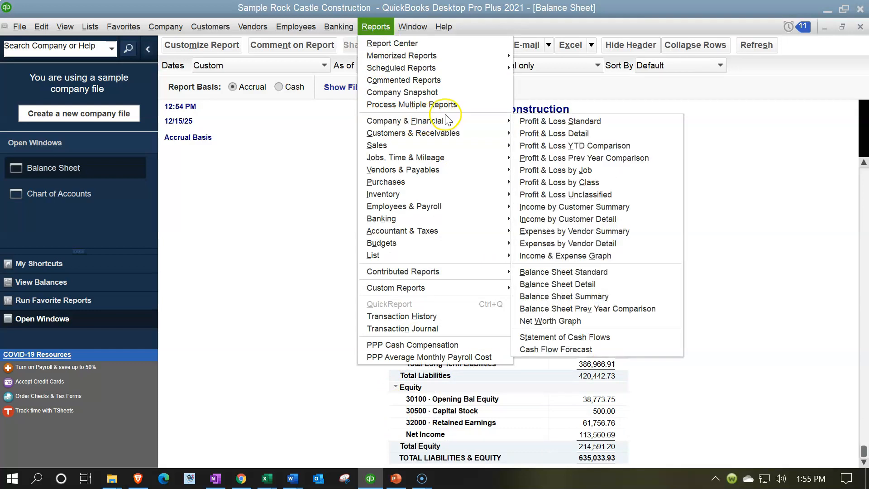
click(525, 119)
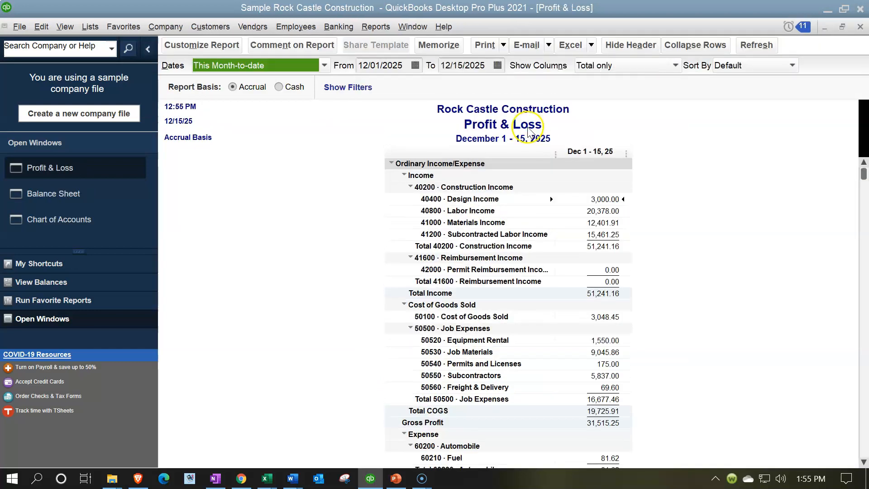
text(0)
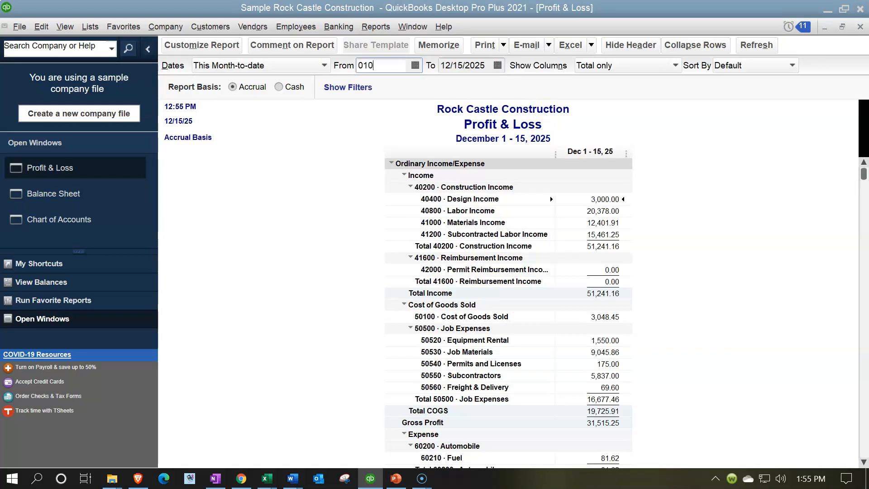
text(1/01/2025)
key(Tab)
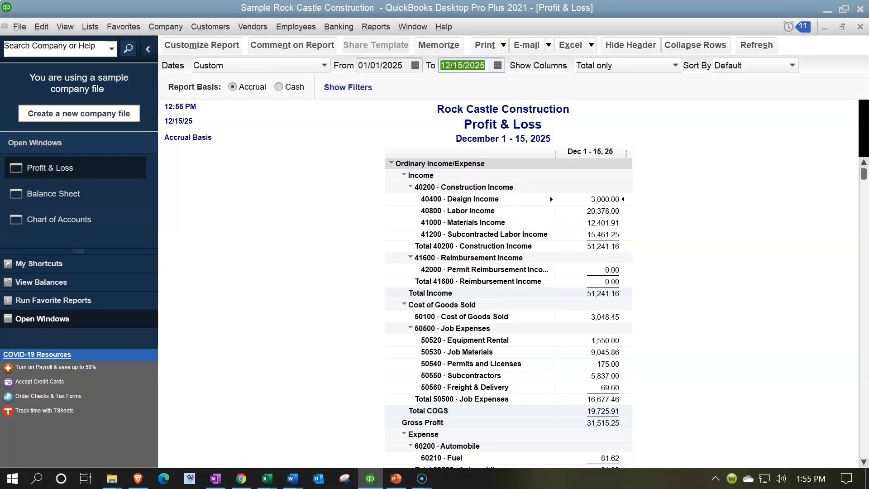
text(12/31/2025)
key(Tab)
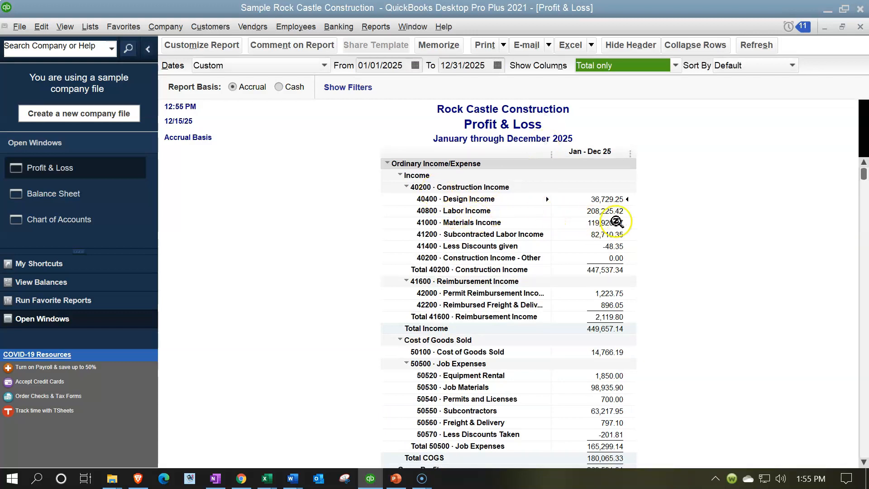
- Review the income and cost of goods sold account numbers on the Profit & Loss report, from Construction Income through Job Expenses
scroll(632, 256, down, 1)
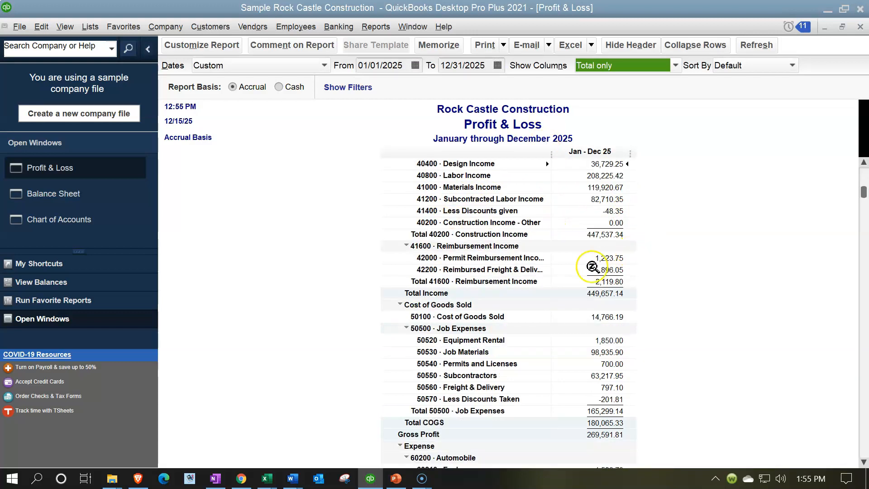
scroll(631, 266, down, 1)
scroll(630, 290, down, 1)
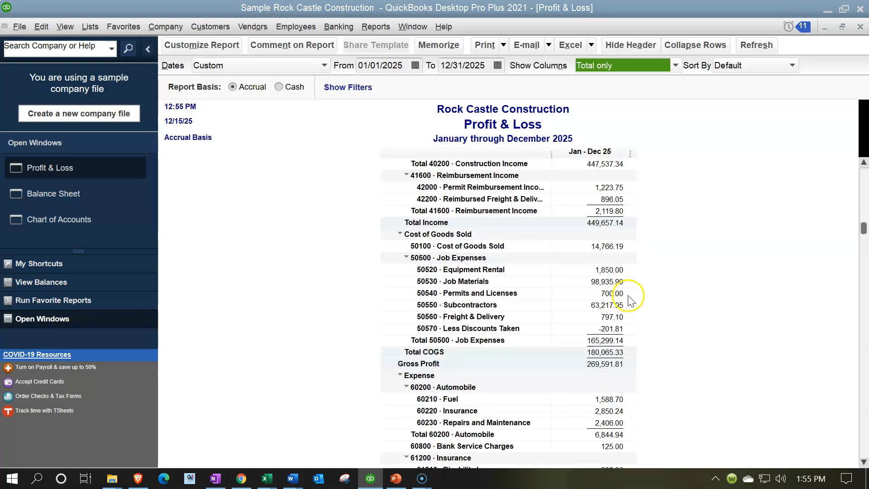
scroll(496, 303, down, 3)
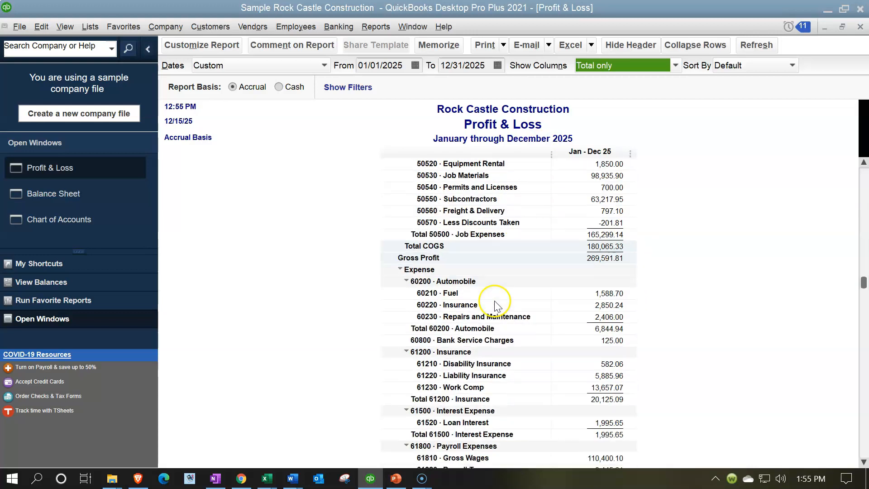
- Check the expense account numbers from Automobile through Professional Fees, collapsing and re-expanding the Automobile subaccounts
scroll(471, 232, down, 1)
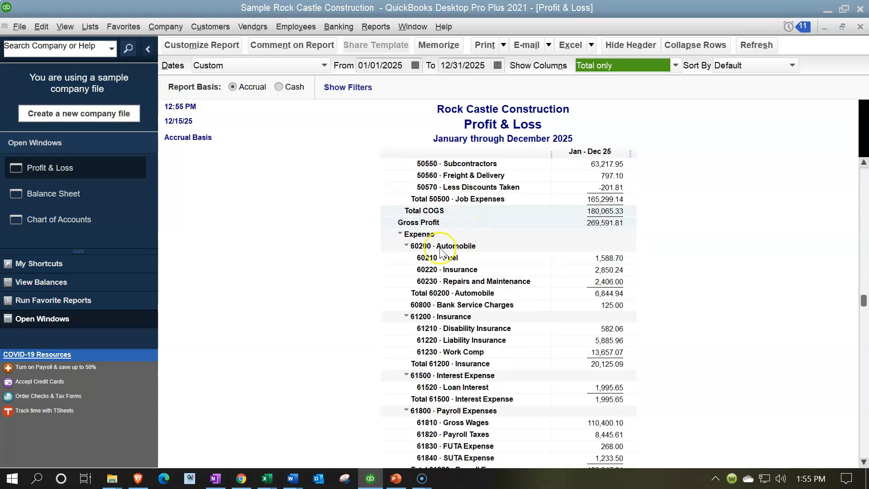
scroll(432, 240, down, 1)
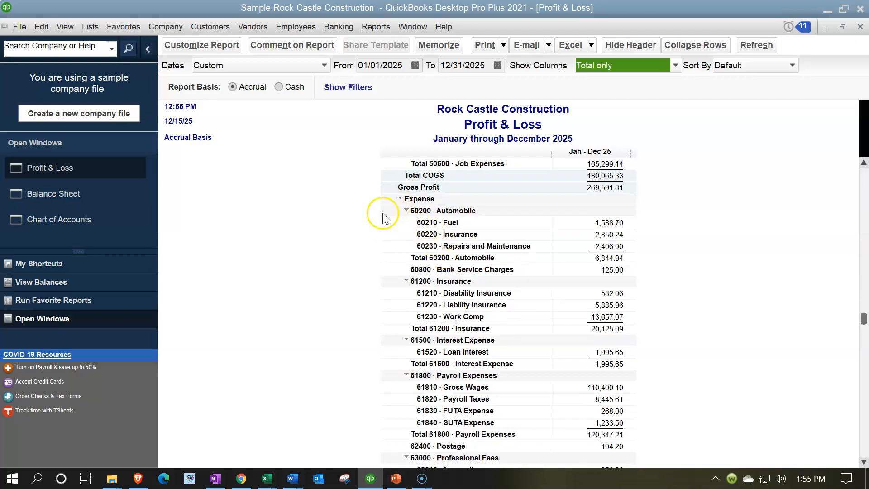
scroll(400, 218, down, 1)
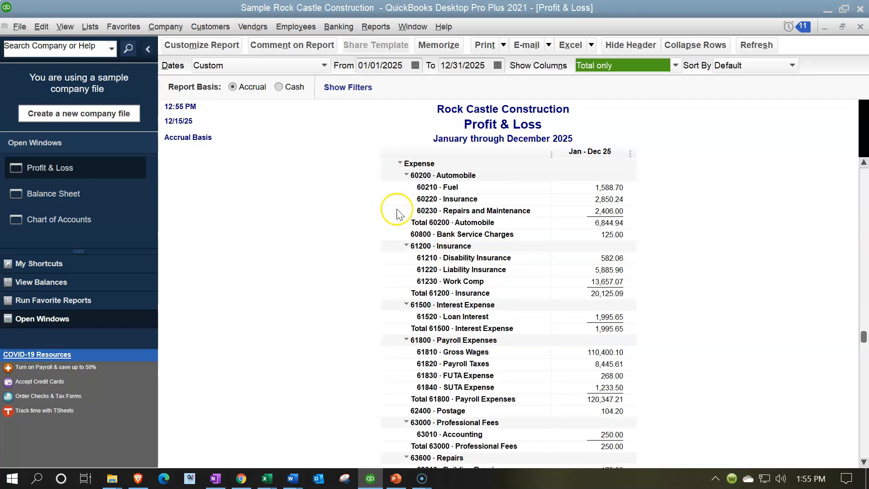
click(406, 175)
click(407, 176)
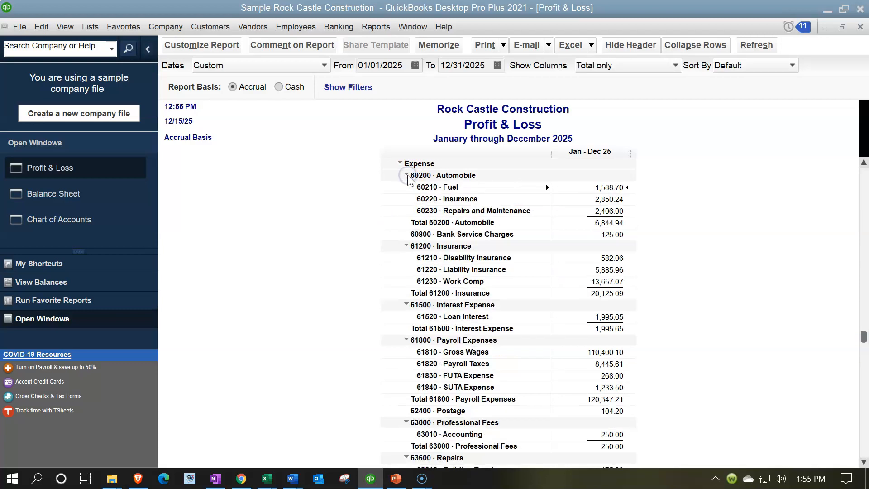
- Review the remaining Profit & Loss account numbers from Repairs through Utilities and Other Income down to Net Income
click(613, 191)
scroll(658, 263, down, 5)
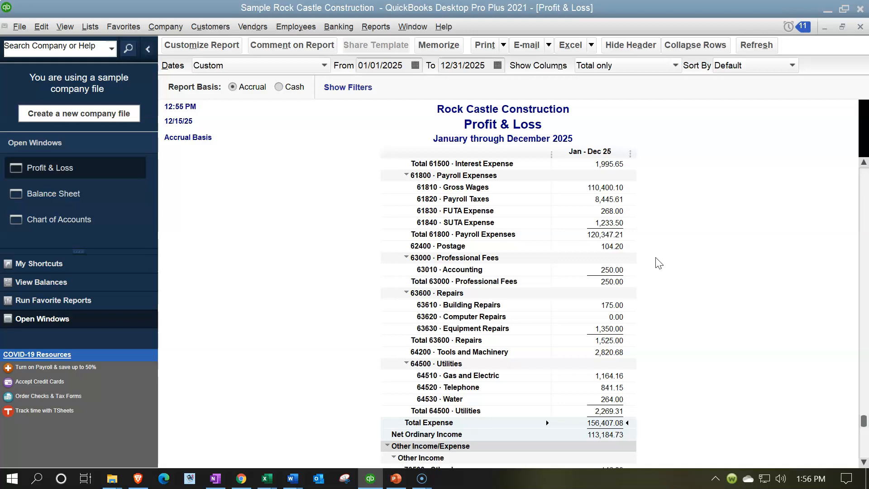
click(614, 198)
scroll(453, 239, down, 2)
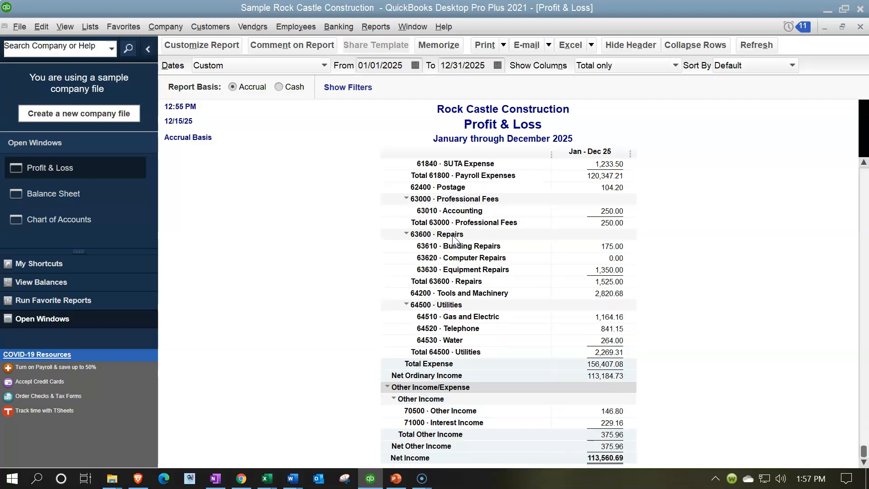